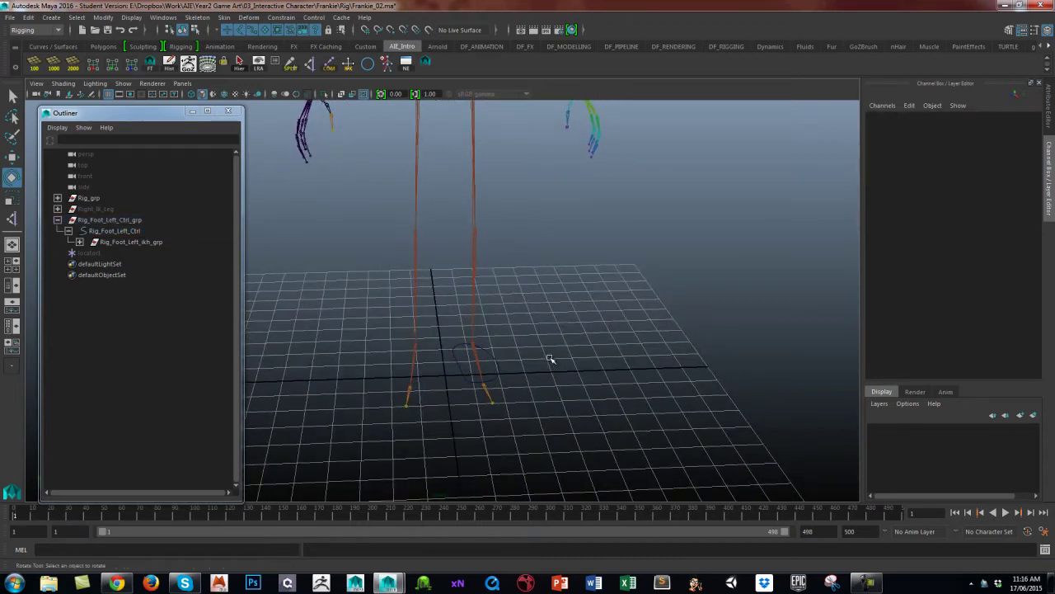
- Save the rig scene from Frankie_02.ma as Frankie_03.ma, accepting the student version warning
alt+drag(550, 359, 559, 380)
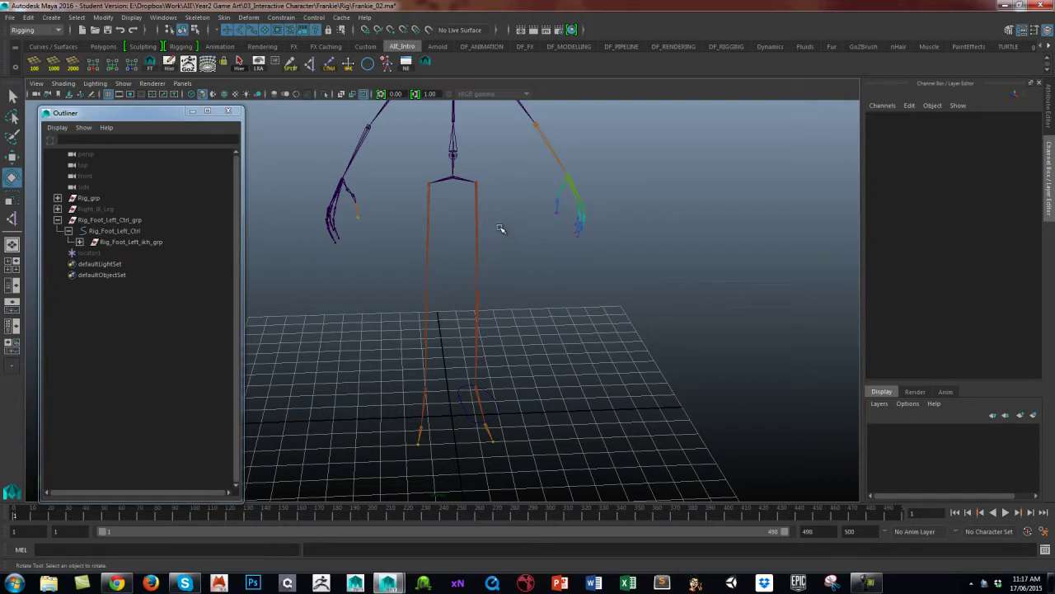
click(10, 17)
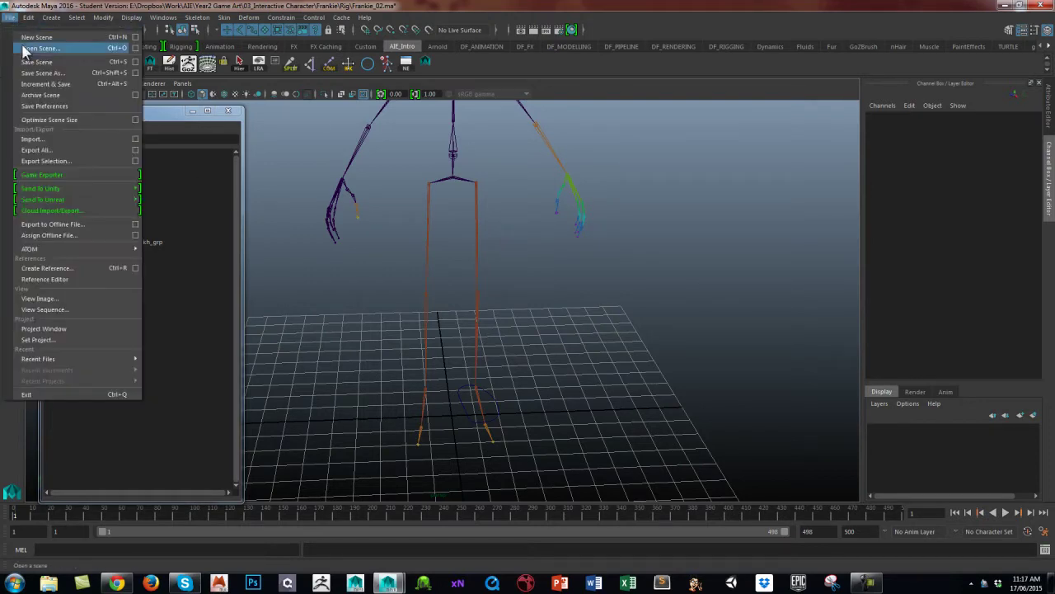
click(60, 74)
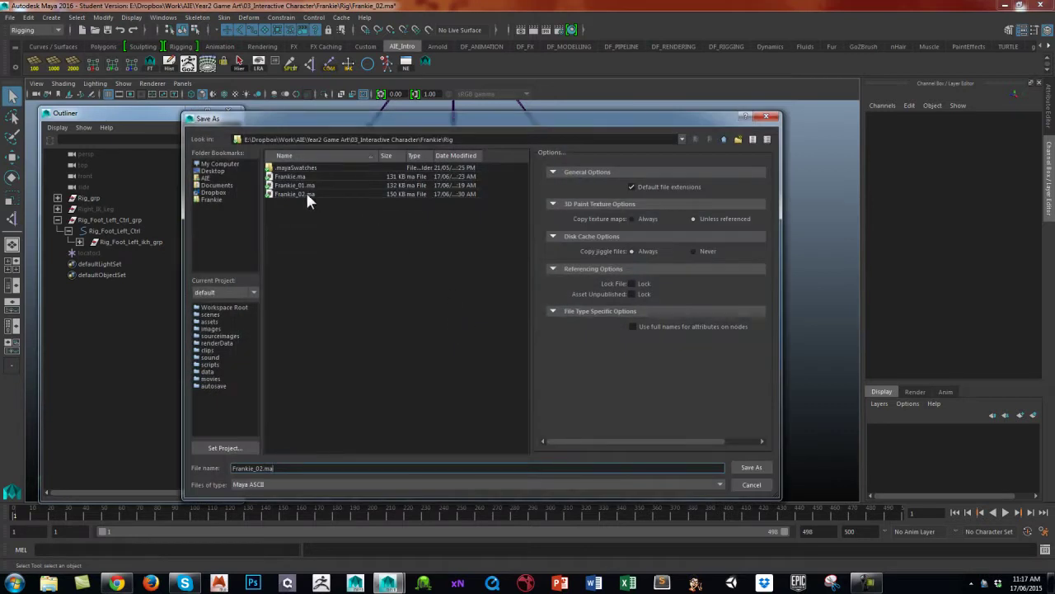
click(305, 194)
click(260, 468)
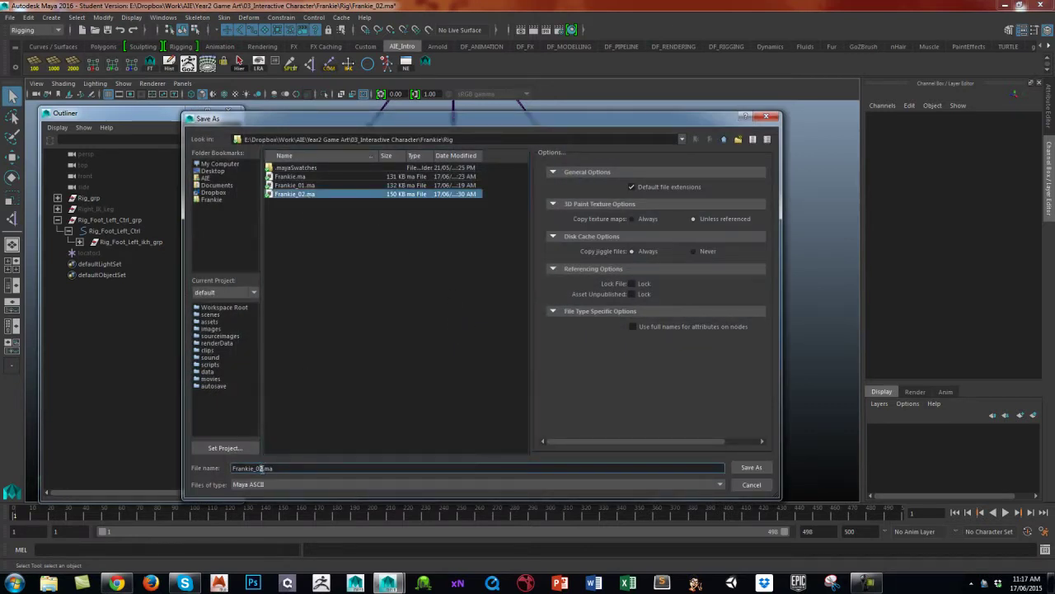
key(BackSpace)
text(3)
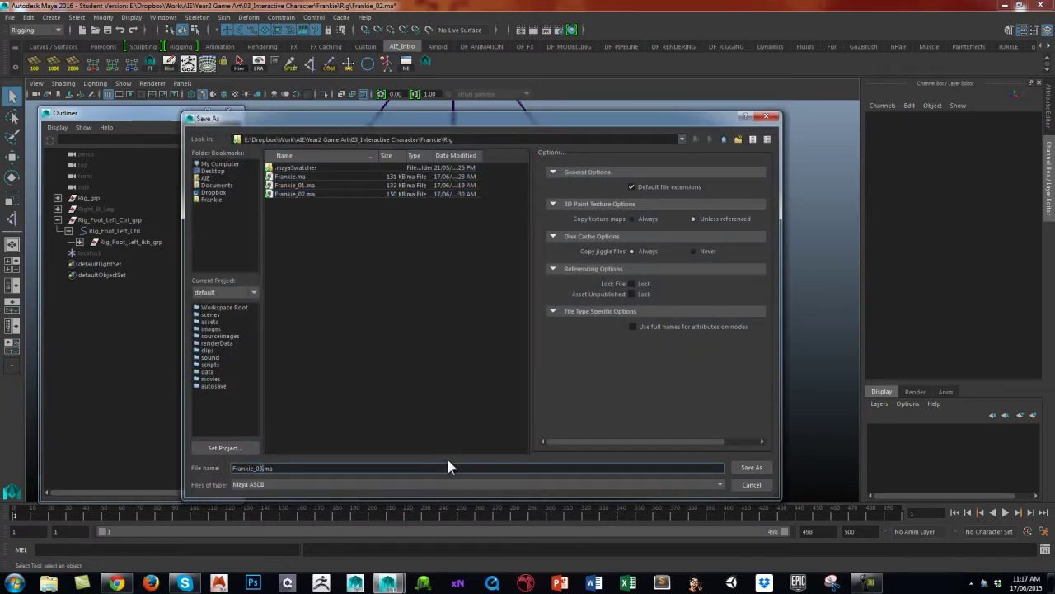
click(751, 466)
click(502, 302)
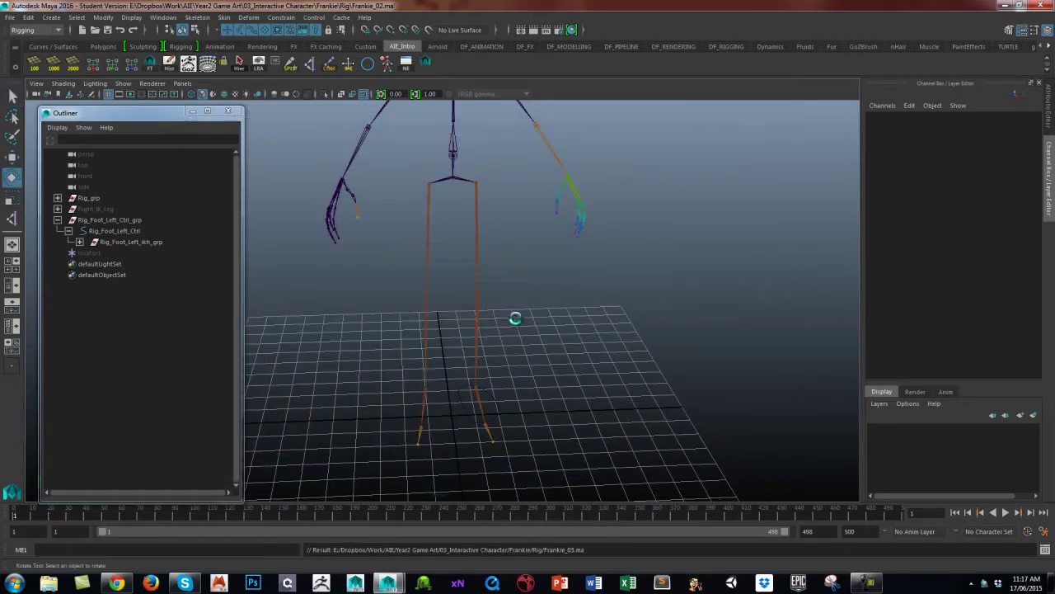
alt+middle_drag(586, 330, 595, 386)
alt+drag(595, 386, 581, 369)
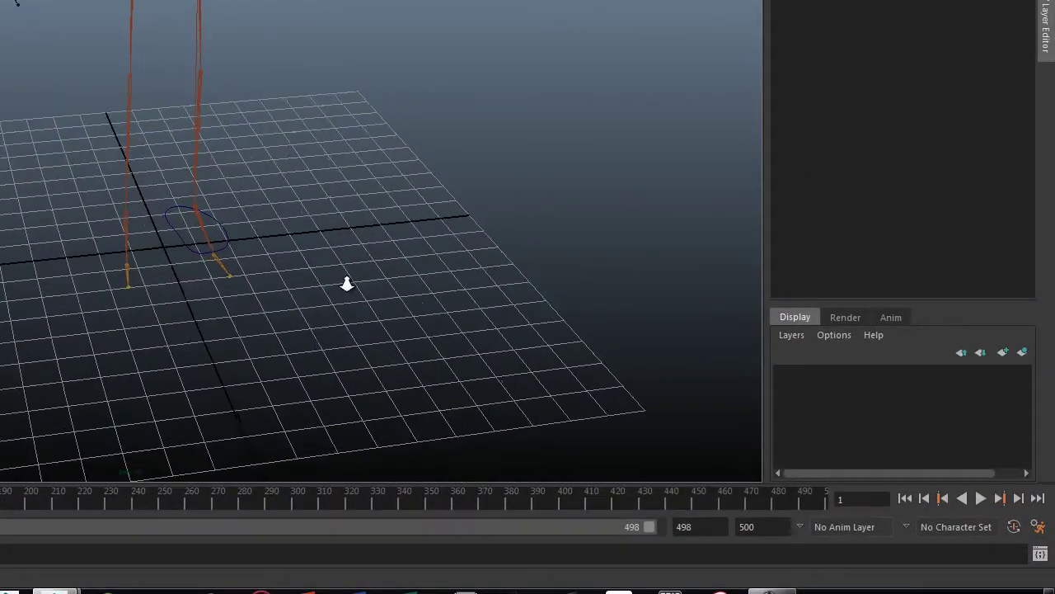
mouse_move(348, 283)
alt+mouse_down()
mouse_move(525, 337)
mouse_move(372, 266)
mouse_move(350, 327)
mouse_move(370, 283)
mouse_move(358, 297)
mouse_move(353, 289)
alt+mouse_up()
click(149, 246)
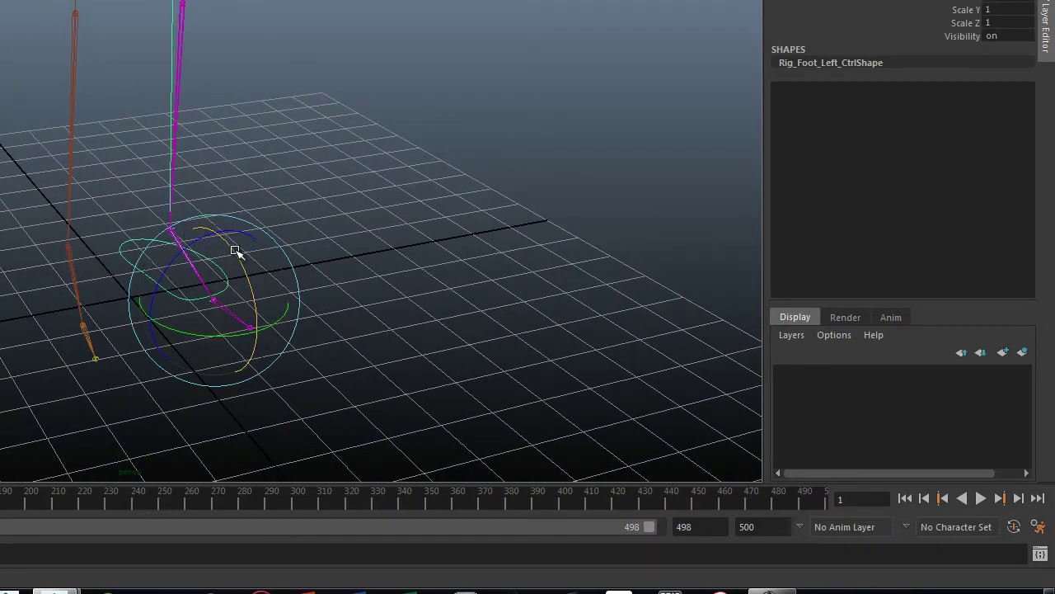
mouse_move(236, 251)
mouse_down()
mouse_move(248, 280)
mouse_move(239, 254)
mouse_up()
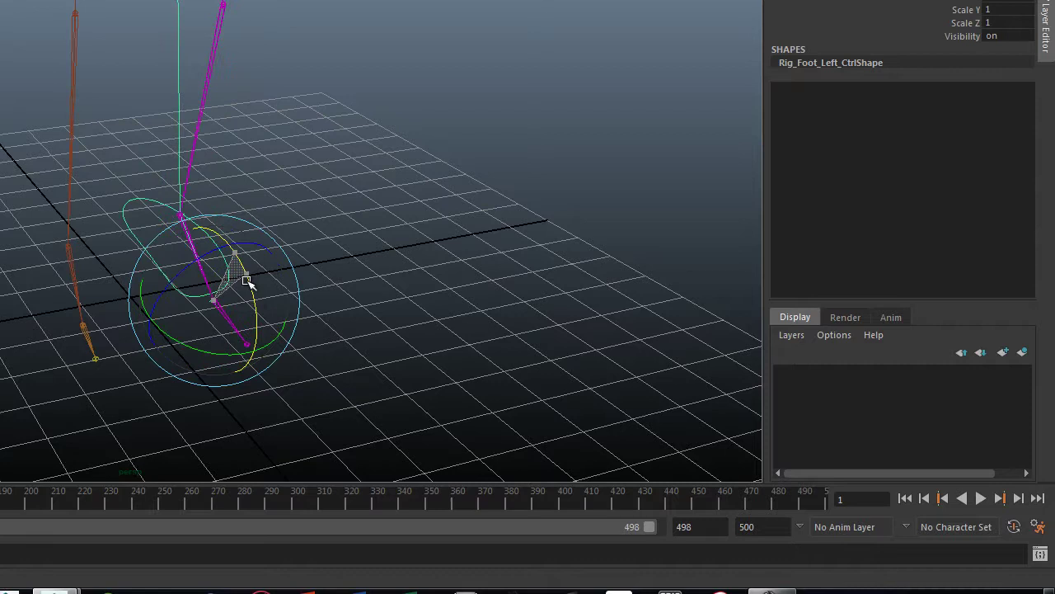
mouse_move(254, 298)
mouse_down()
mouse_move(245, 267)
mouse_move(238, 292)
mouse_move(243, 266)
mouse_move(253, 296)
mouse_move(236, 254)
mouse_move(254, 300)
mouse_move(240, 266)
mouse_move(248, 291)
mouse_up()
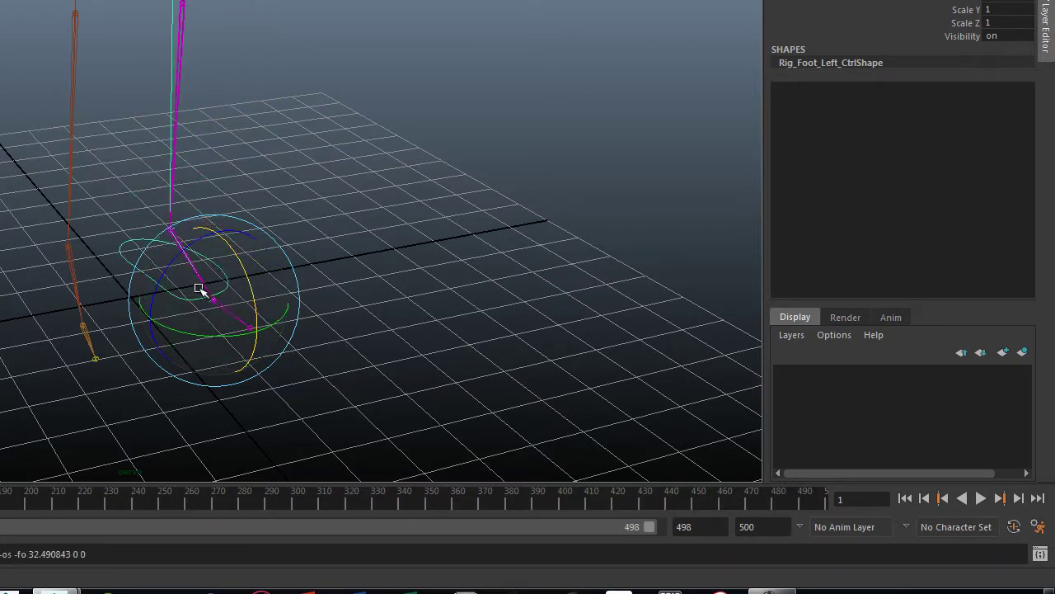
alt+drag(313, 226, 423, 219)
click(479, 181)
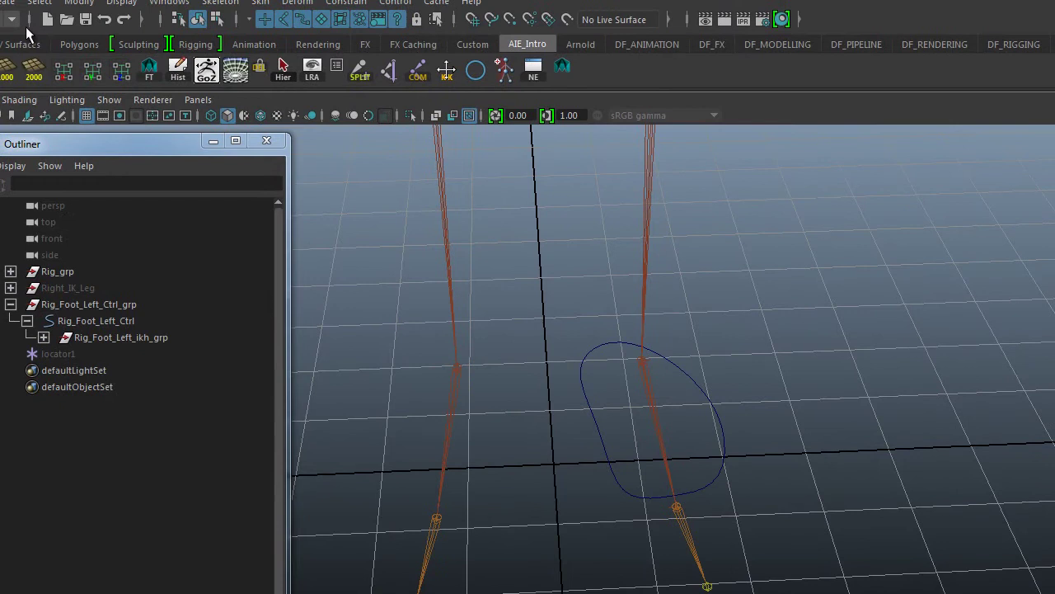
- Create a NURBS circle at the grid origin and scale it up uniformly
click(8, 4)
mouse_move(52, 41)
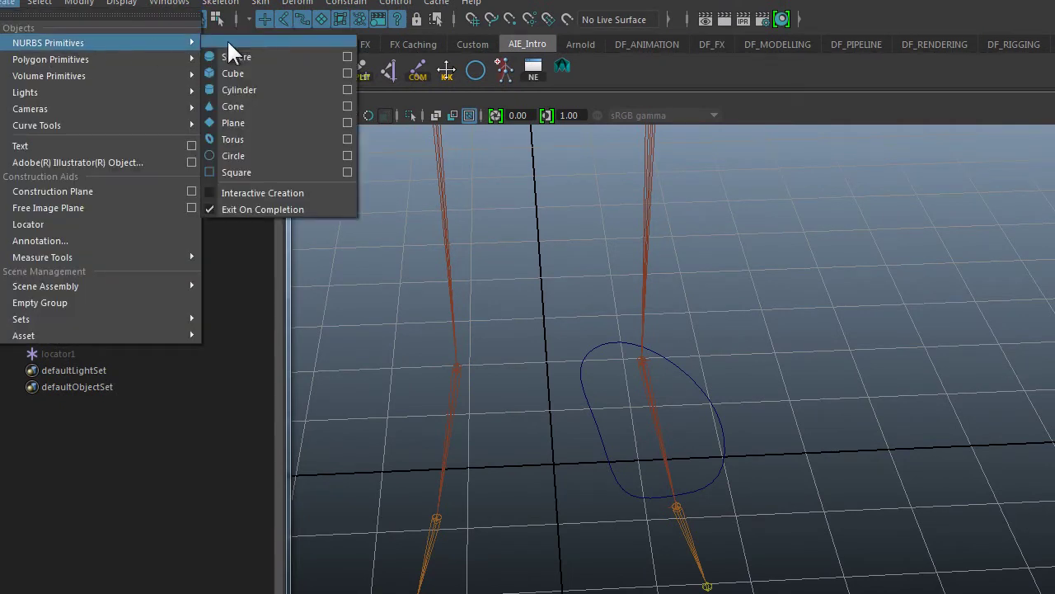
click(243, 155)
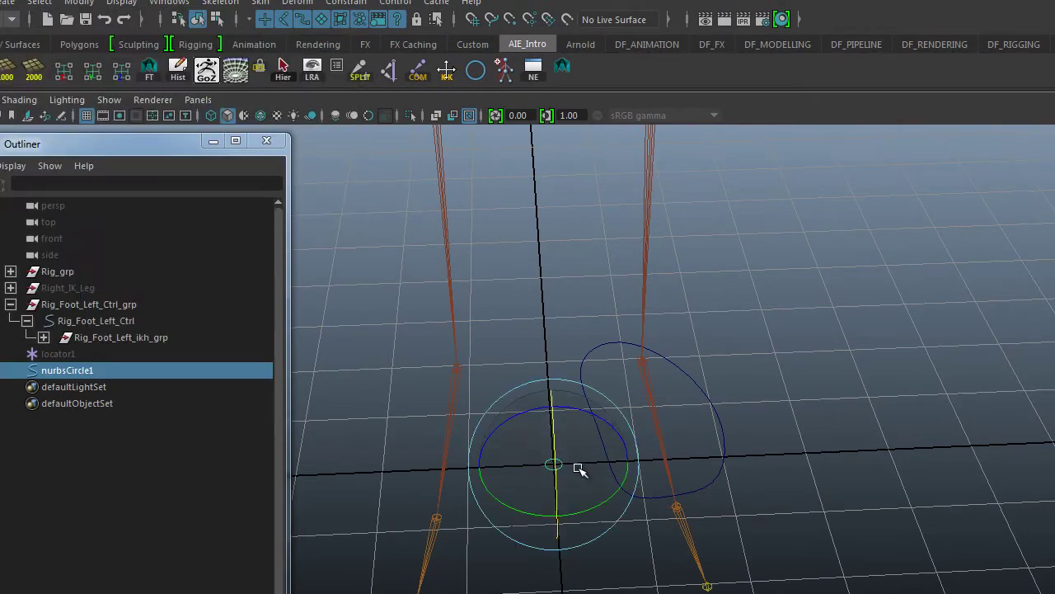
key(r)
drag(559, 474, 641, 516)
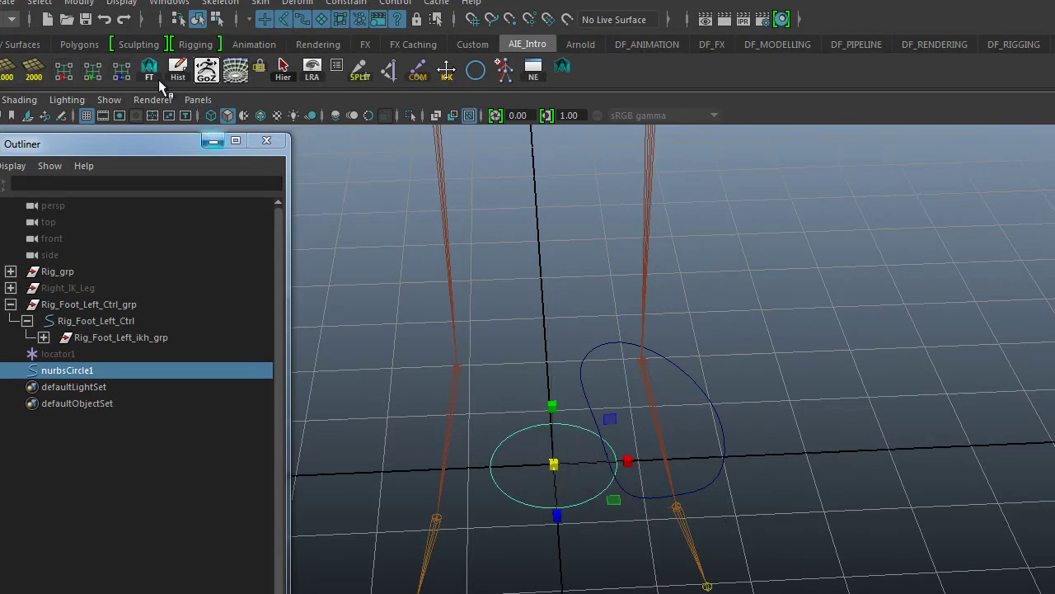
- Rename nurbsCircle1 to Rig_Toe_Left_Ctrl in the Outliner
double_click(100, 370)
text(Rig)
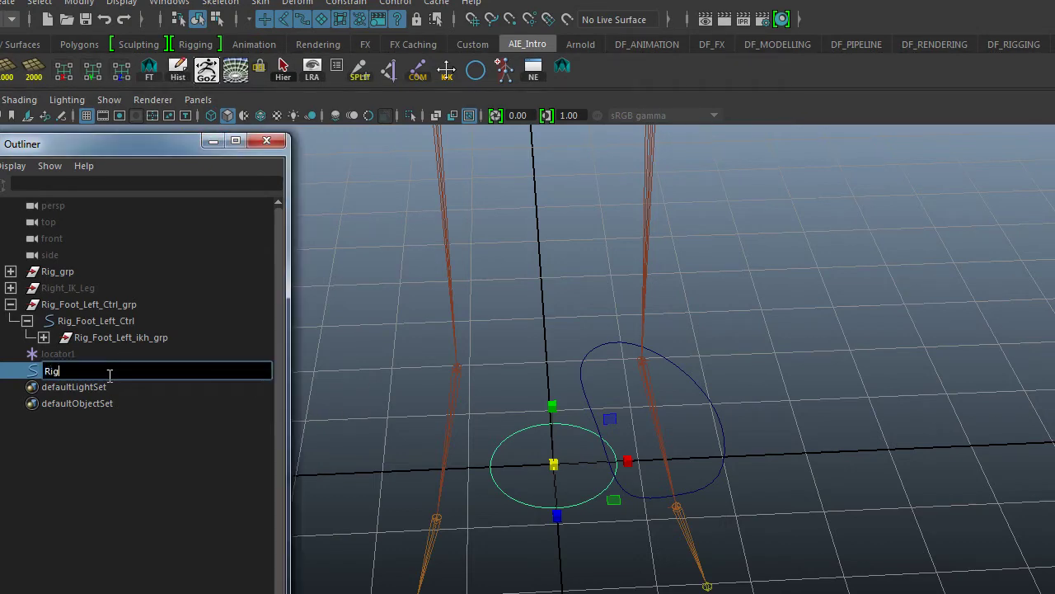
text(_Toe_)
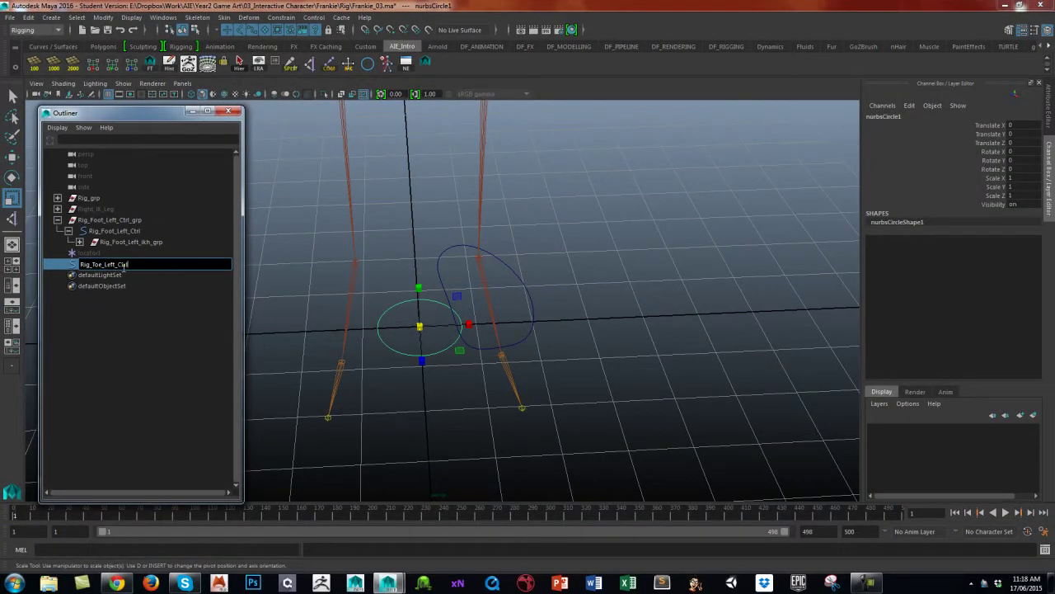
text(Left_Ctrl)
key(Return)
click(696, 327)
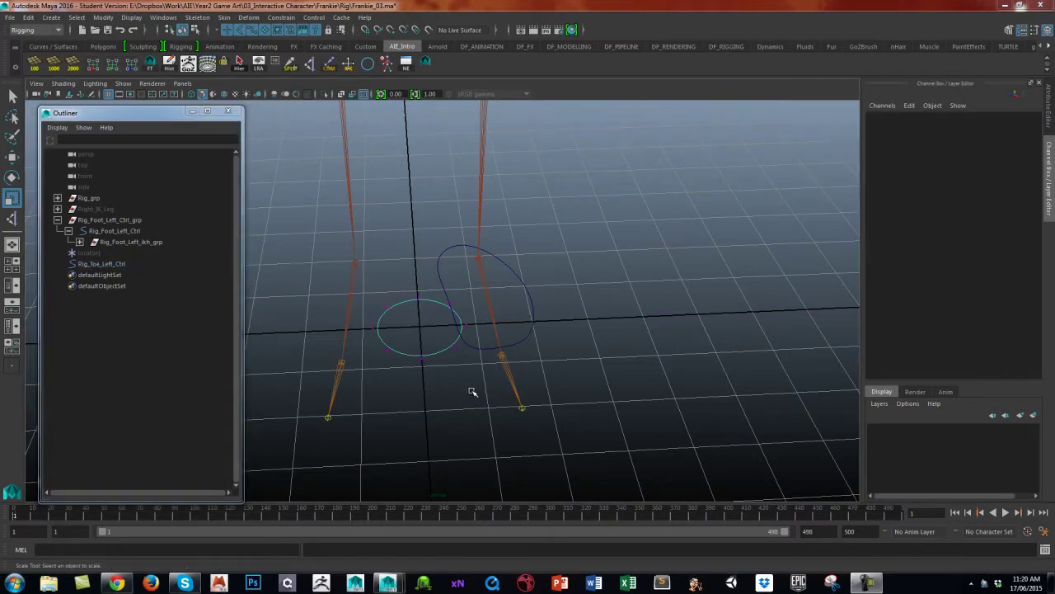
- Move the circle's control vertices forward toward the toes, nudging the rear vertex forward
alt+middle_drag(432, 381, 469, 365)
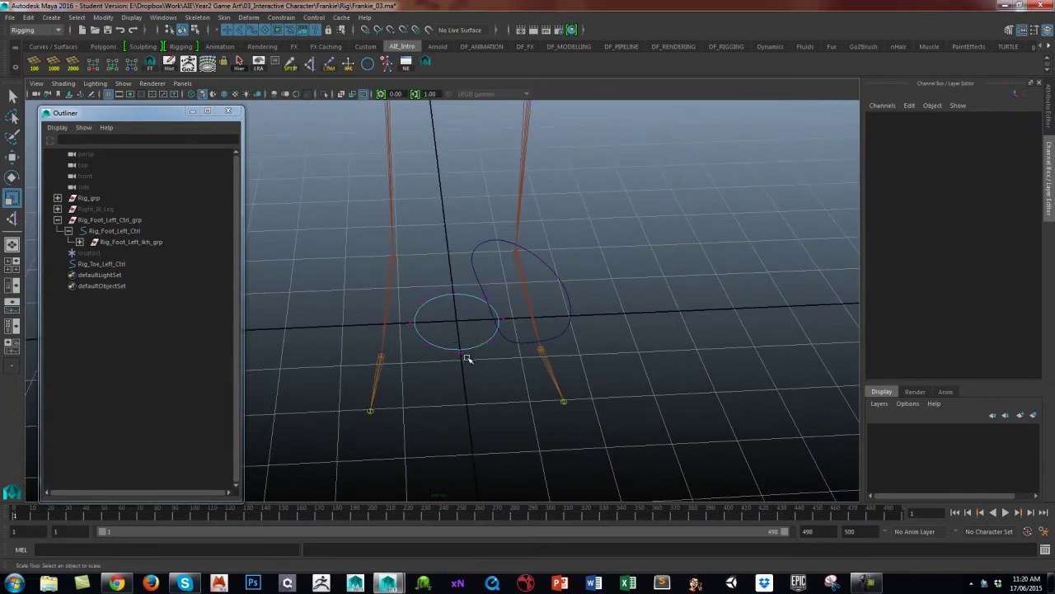
right_drag(470, 310, 458, 389)
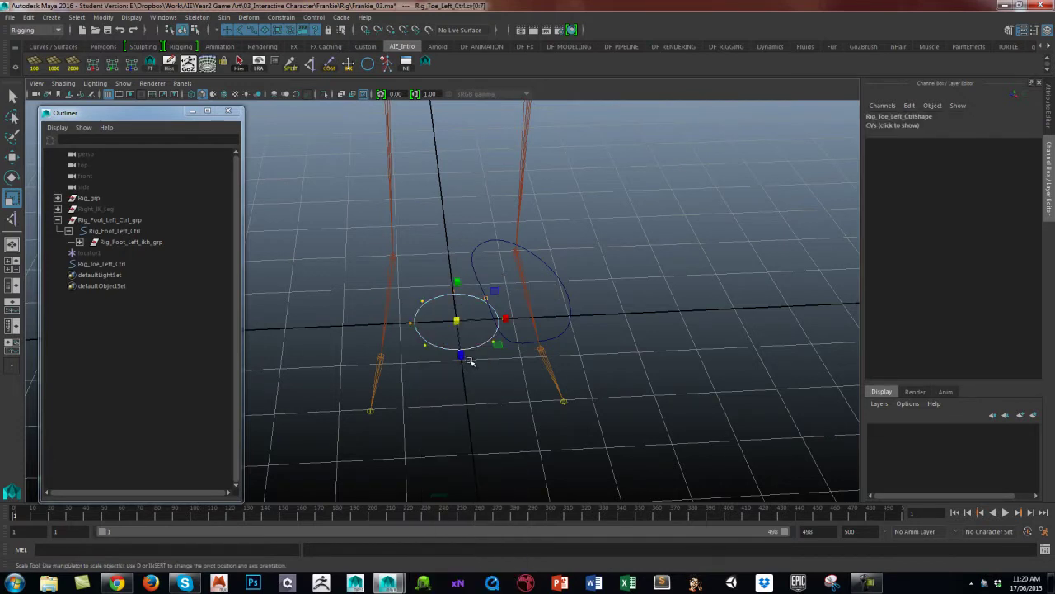
key(w)
drag(462, 358, 464, 390)
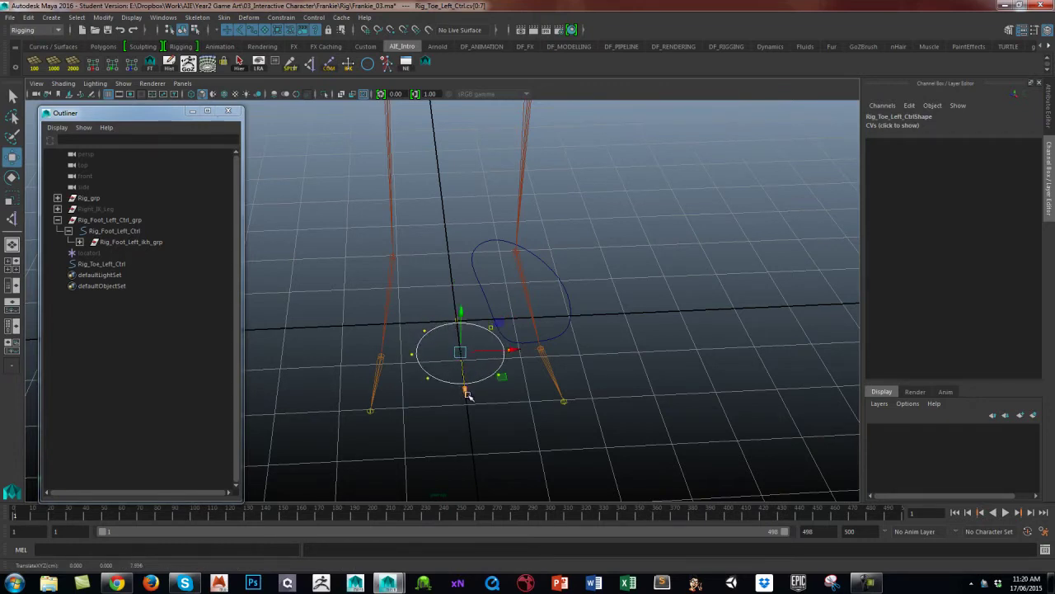
click(466, 392)
click(454, 314)
click(460, 333)
click(464, 373)
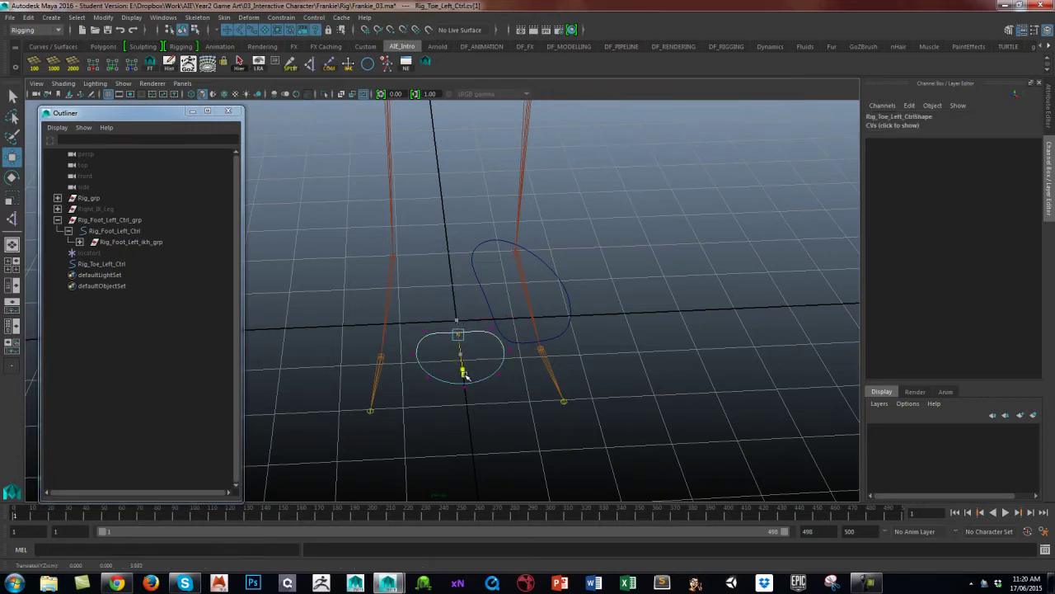
drag(464, 373, 467, 388)
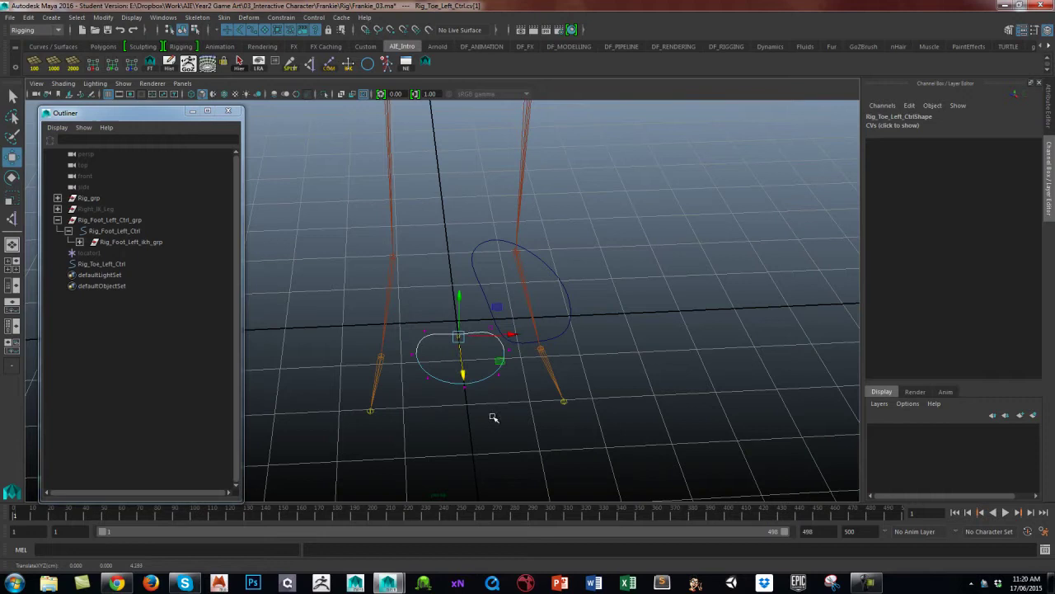
- Pull the front vertex and the left and right side vertices forward to round the toe
click(493, 418)
click(495, 364)
click(505, 401)
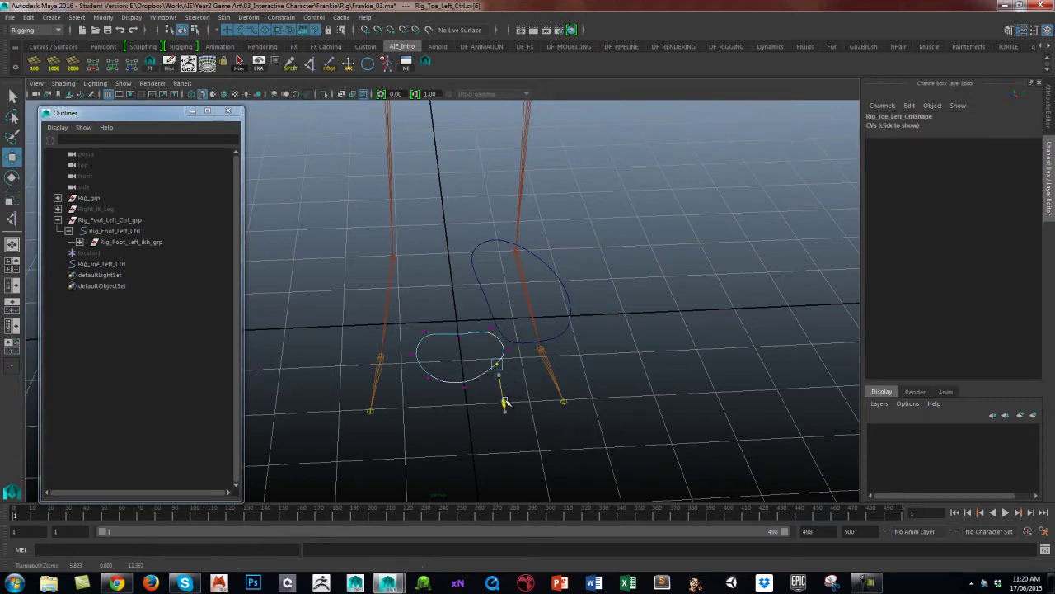
click(464, 386)
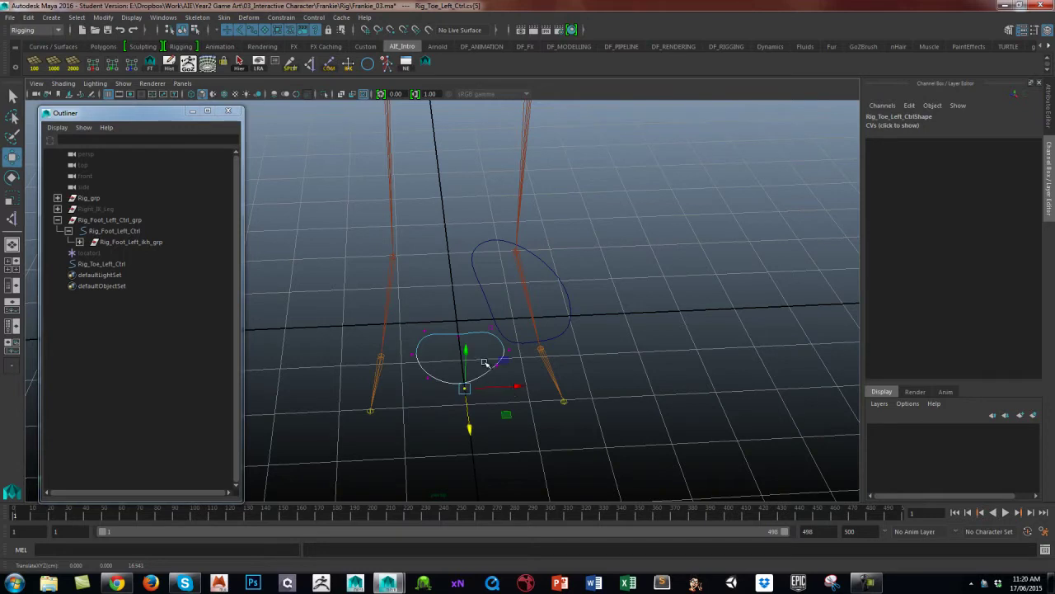
drag(515, 386, 509, 388)
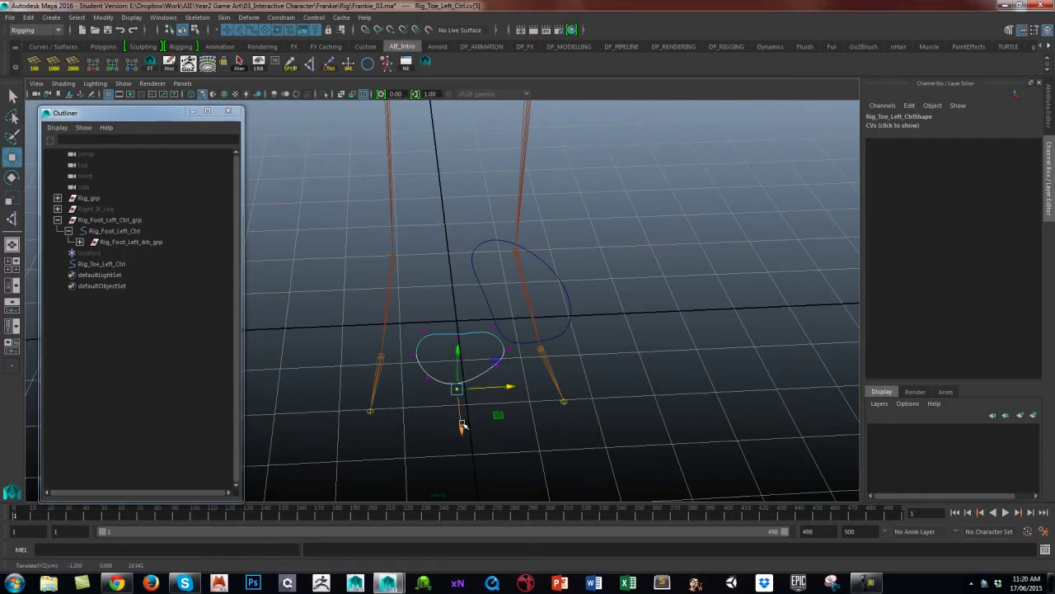
drag(461, 424, 464, 428)
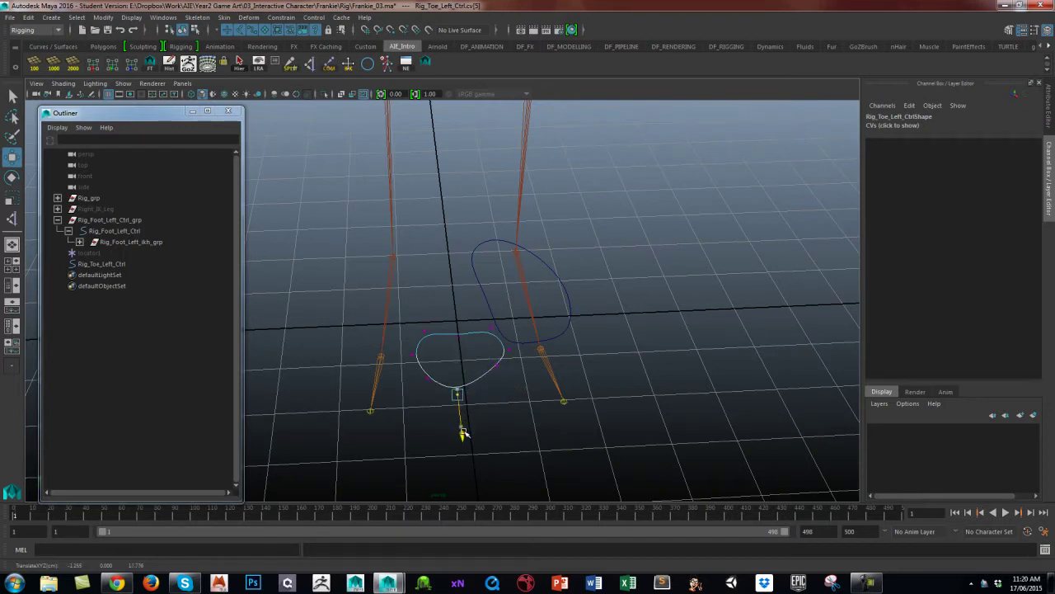
click(505, 350)
drag(515, 369, 514, 380)
click(421, 372)
drag(431, 405, 430, 418)
- Refine a front vertex, then return to object mode with the toe control curve selected
click(475, 373)
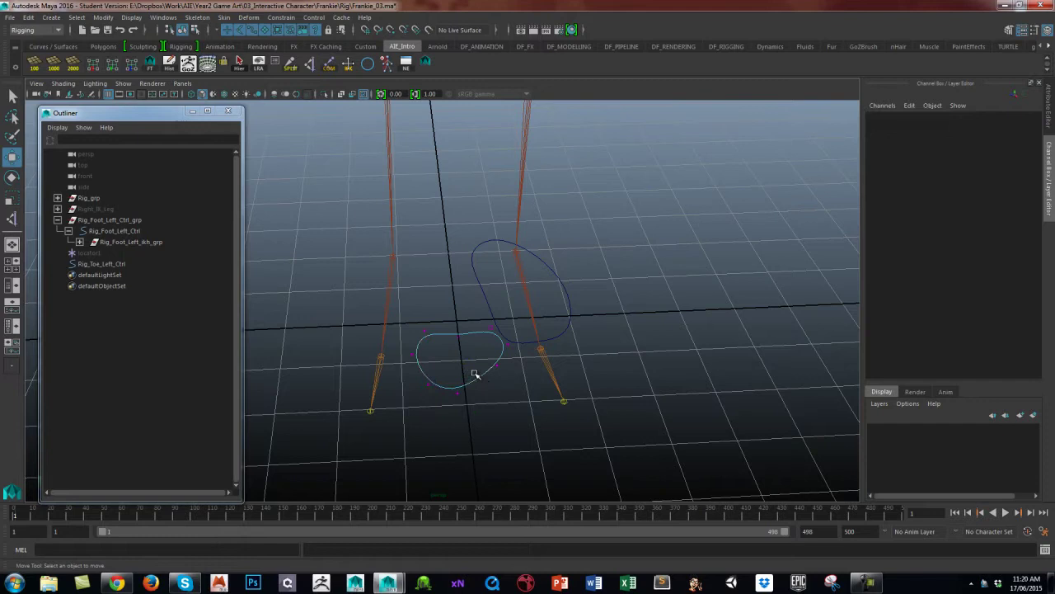
right_drag(475, 380, 471, 375)
click(466, 379)
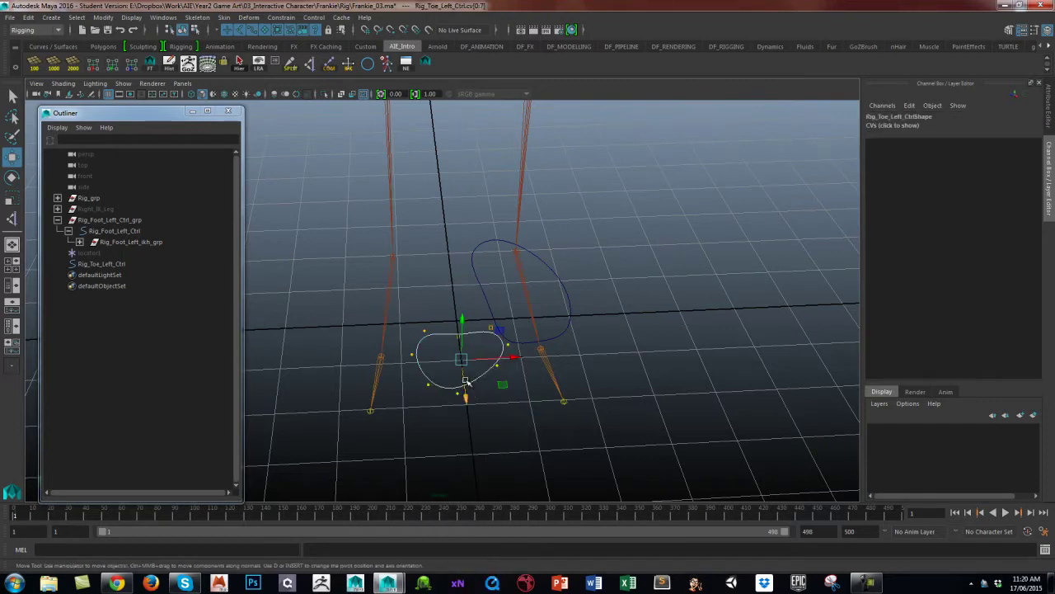
drag(465, 396, 468, 396)
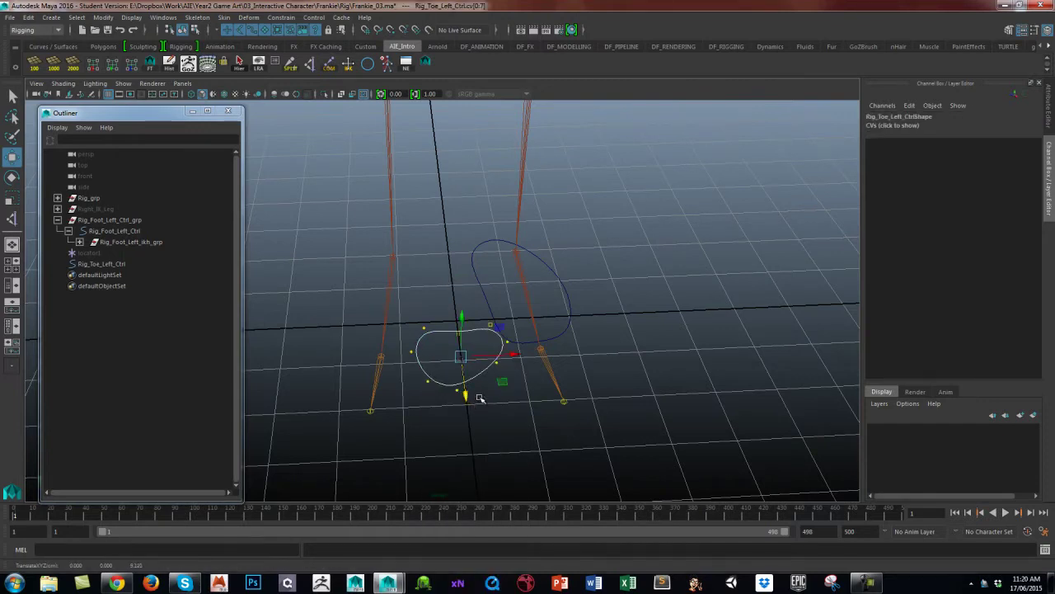
right_drag(478, 375, 518, 309)
click(483, 411)
- Select the Rig_Toe_Left_Ctrl curve and group it with Ctrl+G
click(483, 384)
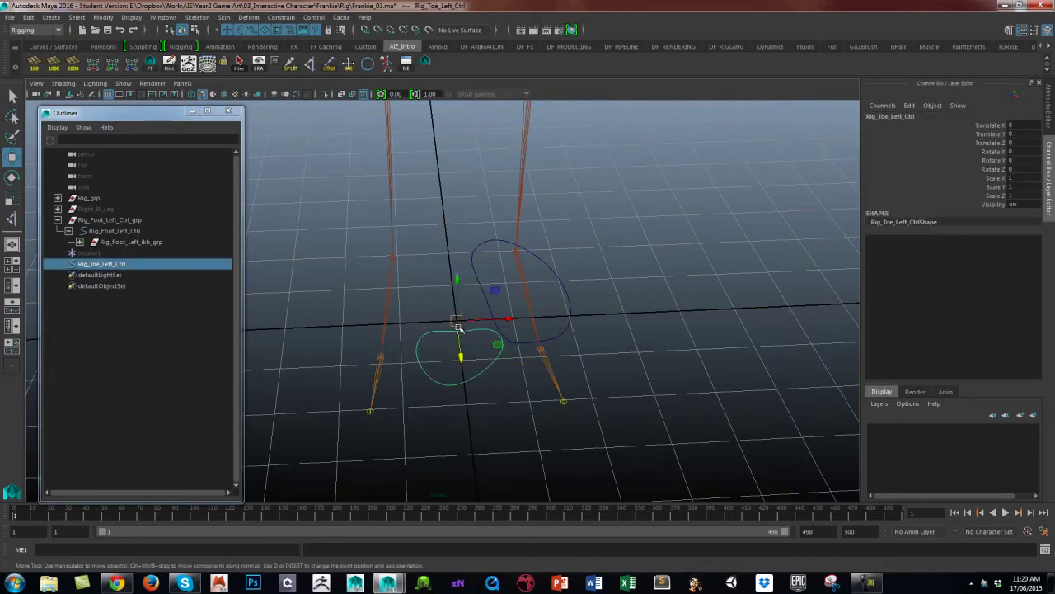
click(471, 419)
click(466, 381)
key(ctrl+g)
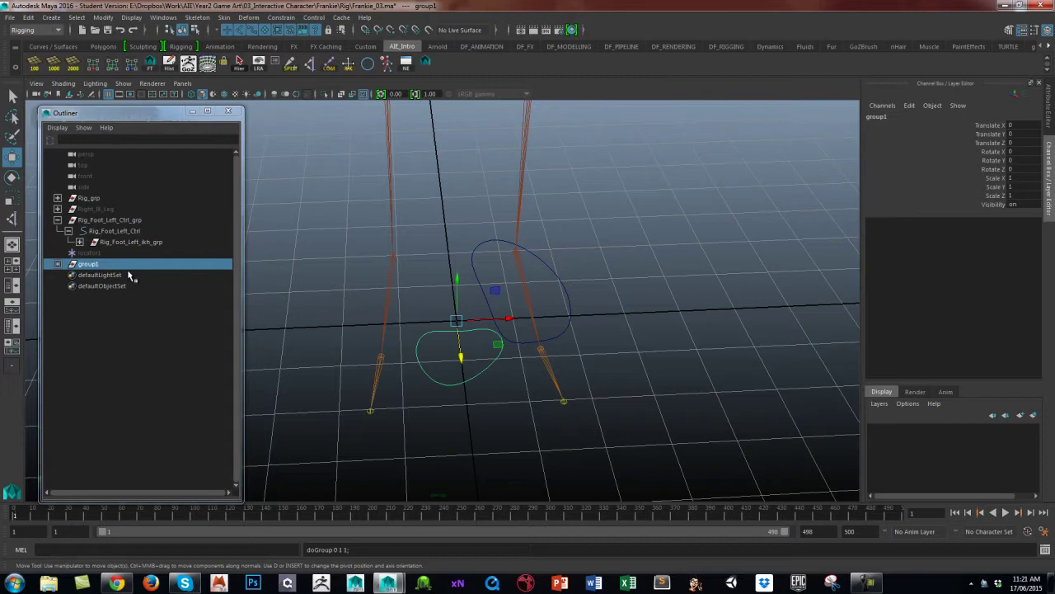
- Rename group1 to Rig_Toe_Left_Ctrl_grp by pasting the control's name and adding _grp
click(57, 263)
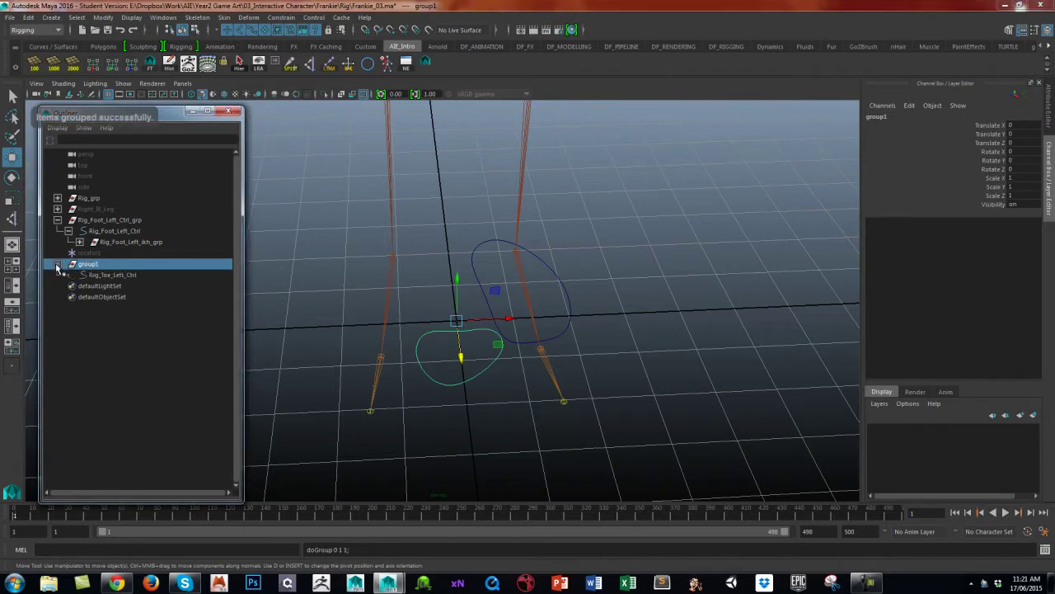
double_click(132, 275)
key(ctrl+c)
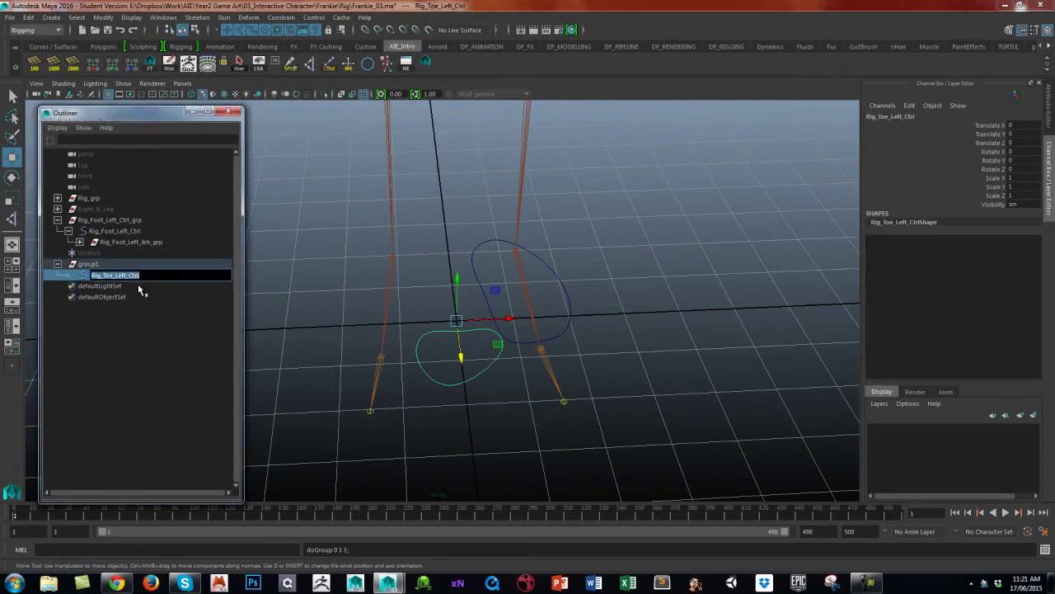
double_click(120, 263)
key(ctrl+v)
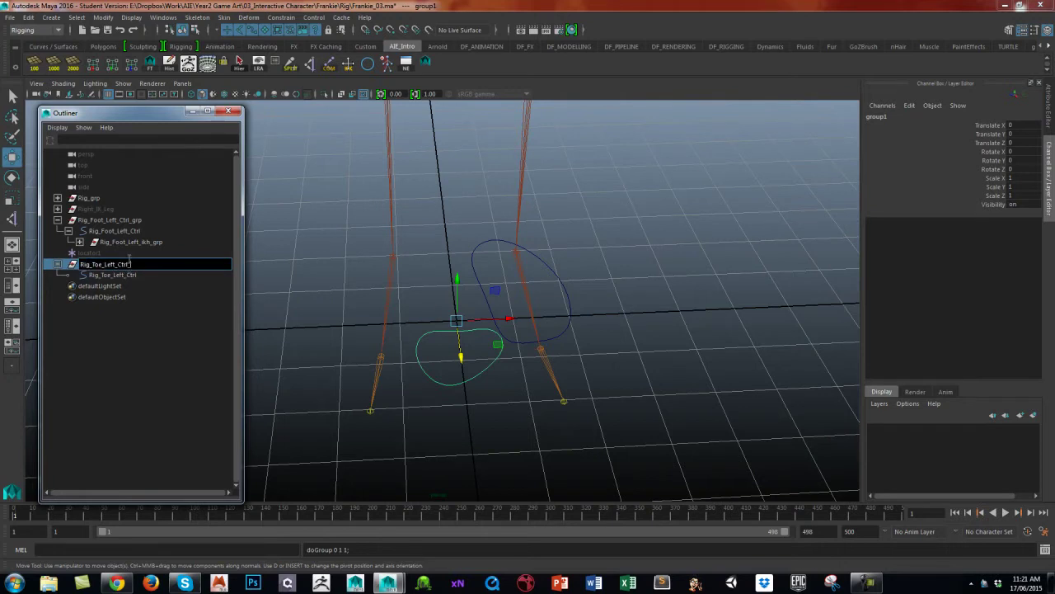
text(_grp)
key(Return)
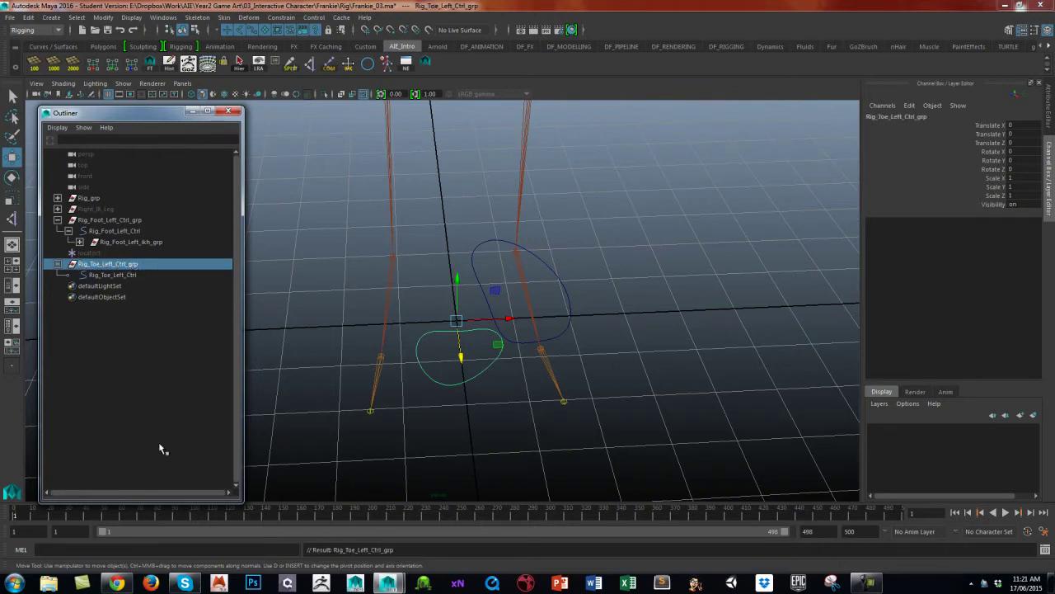
- Move Rig_Toe_Left_Ctrl_grp onto the left toe joint and set its Rotate Y to 8.663
click(58, 264)
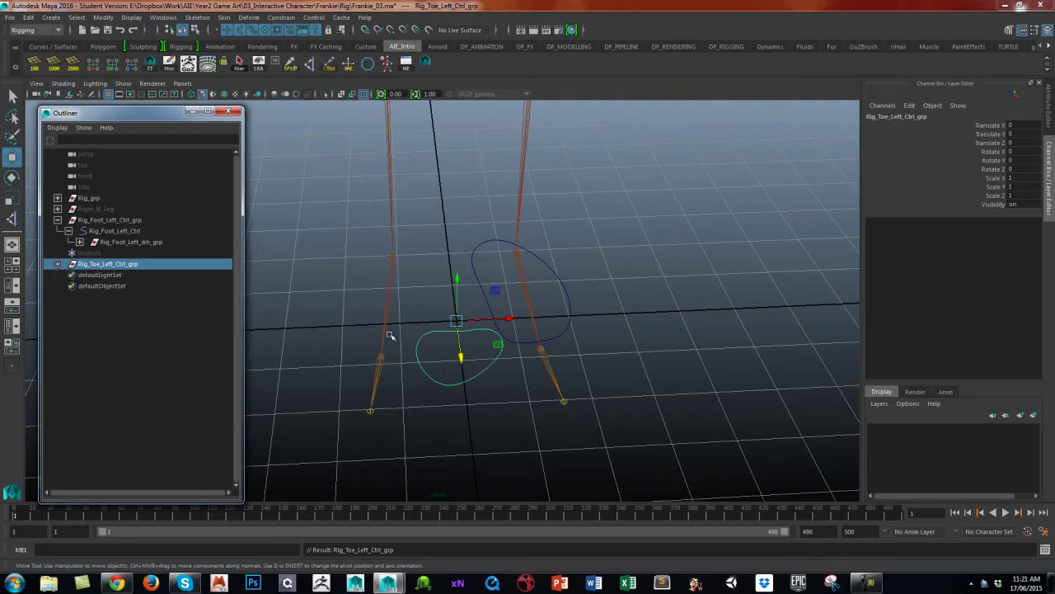
drag(458, 322, 537, 349)
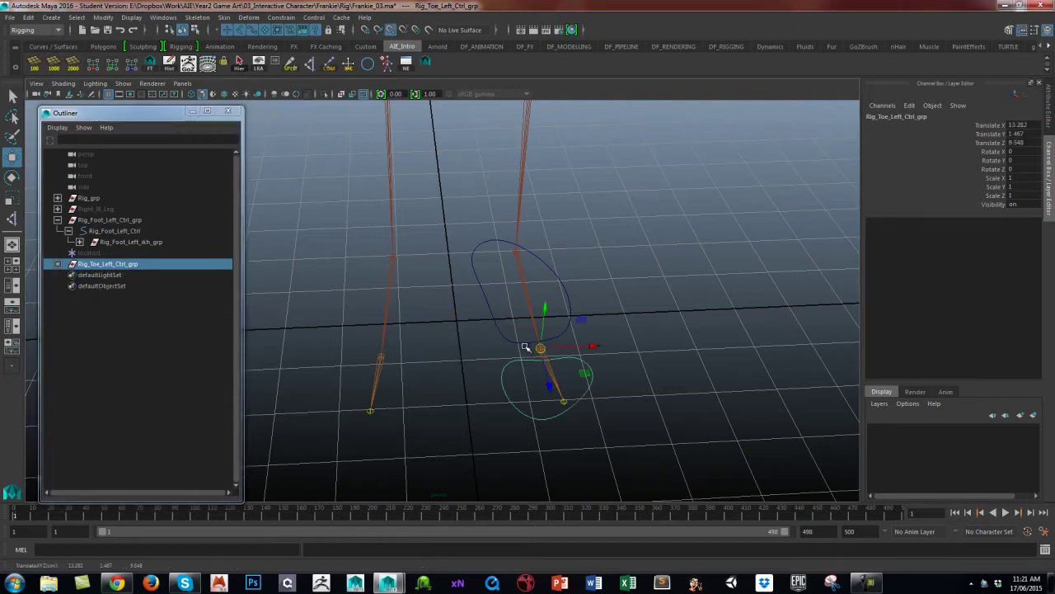
click(1017, 161)
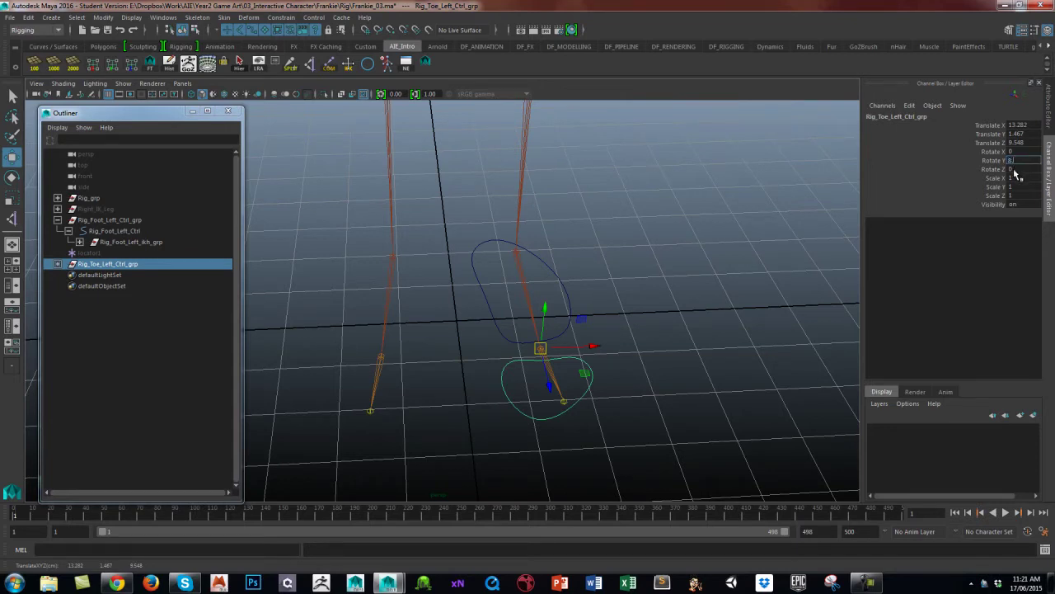
key(Return)
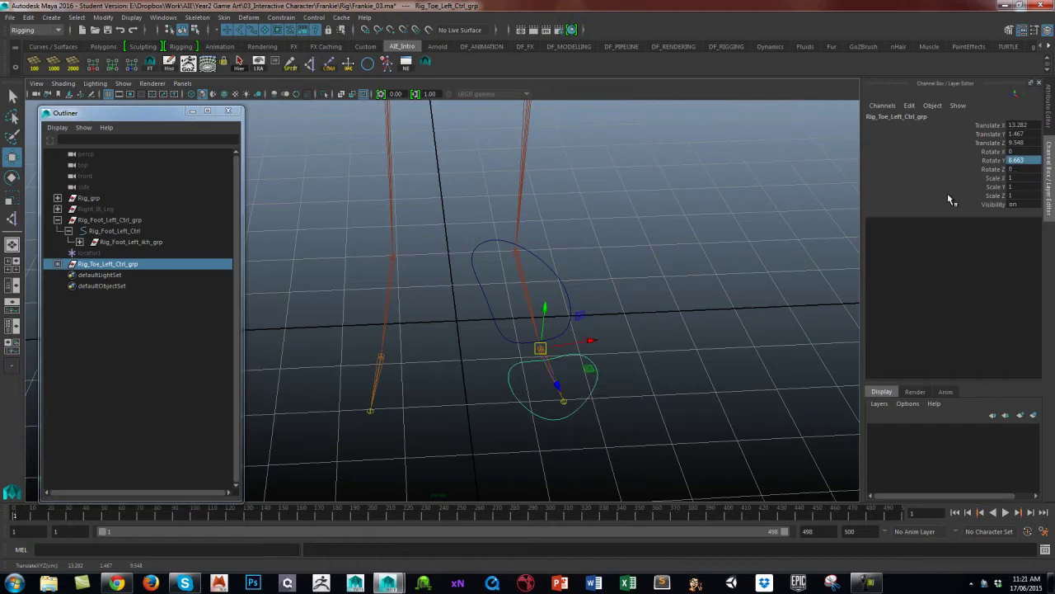
alt+drag(674, 355, 662, 330)
click(668, 338)
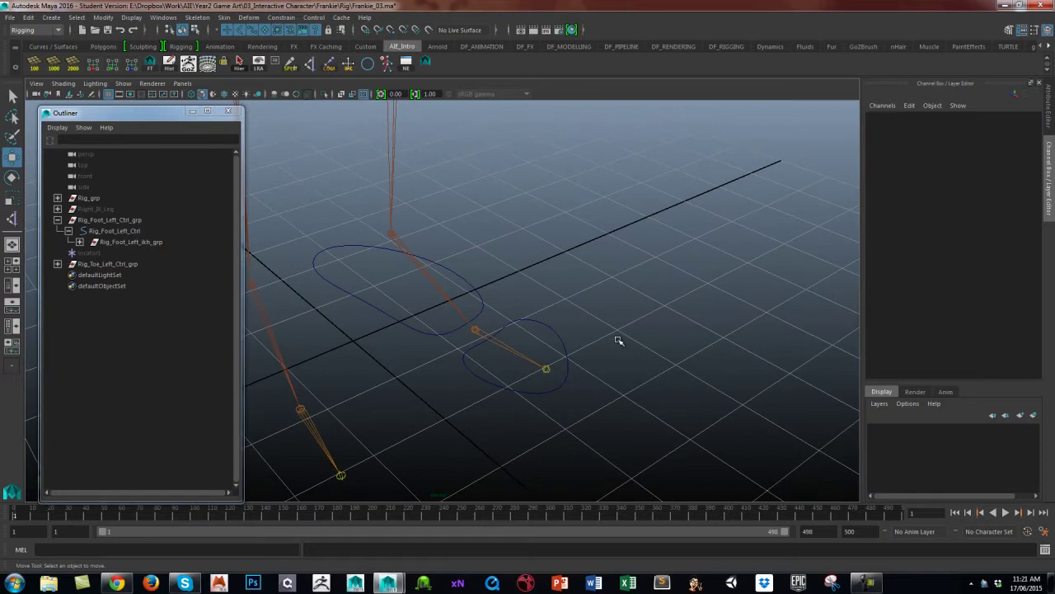
- Test-rotate the toe control with the Rotate tool, then deselect it
click(568, 349)
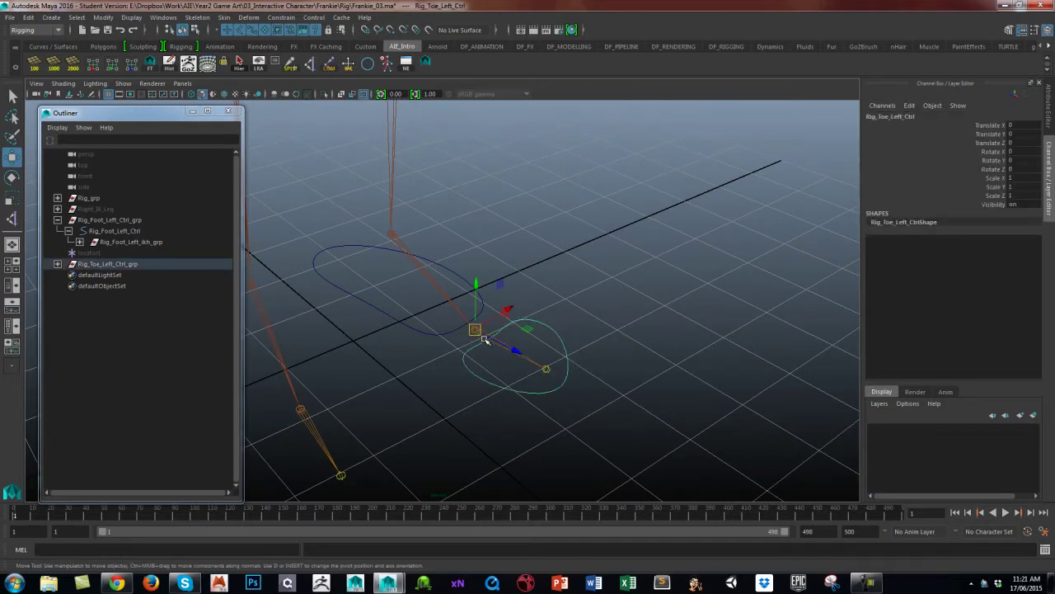
key(e)
drag(507, 311, 596, 266)
click(556, 330)
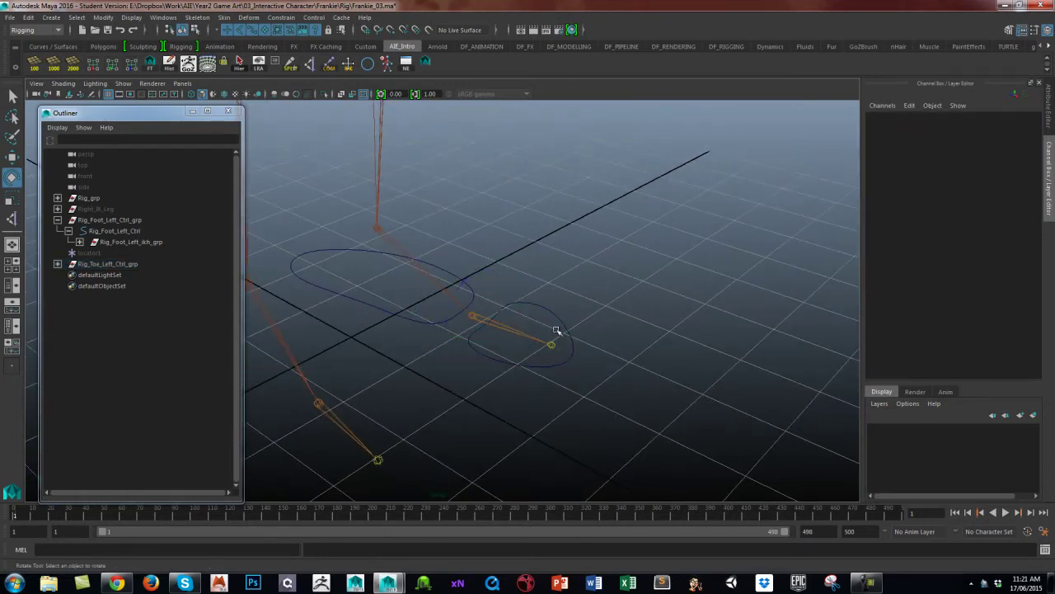
- Inspect the toe joint and toe control, then close the Outliner and bring up the Skeleton menu
click(506, 306)
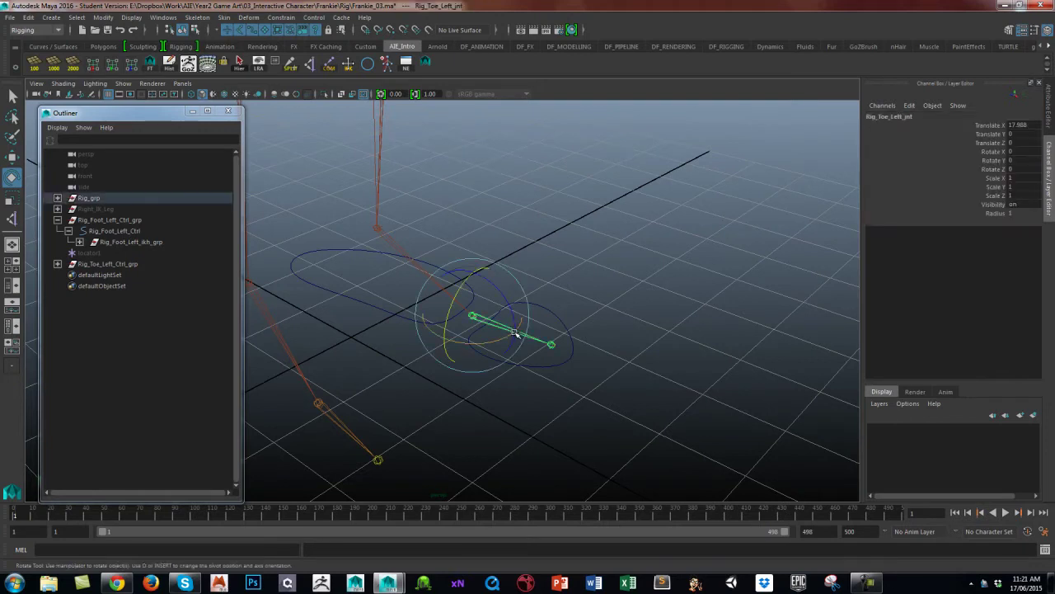
click(586, 287)
click(554, 315)
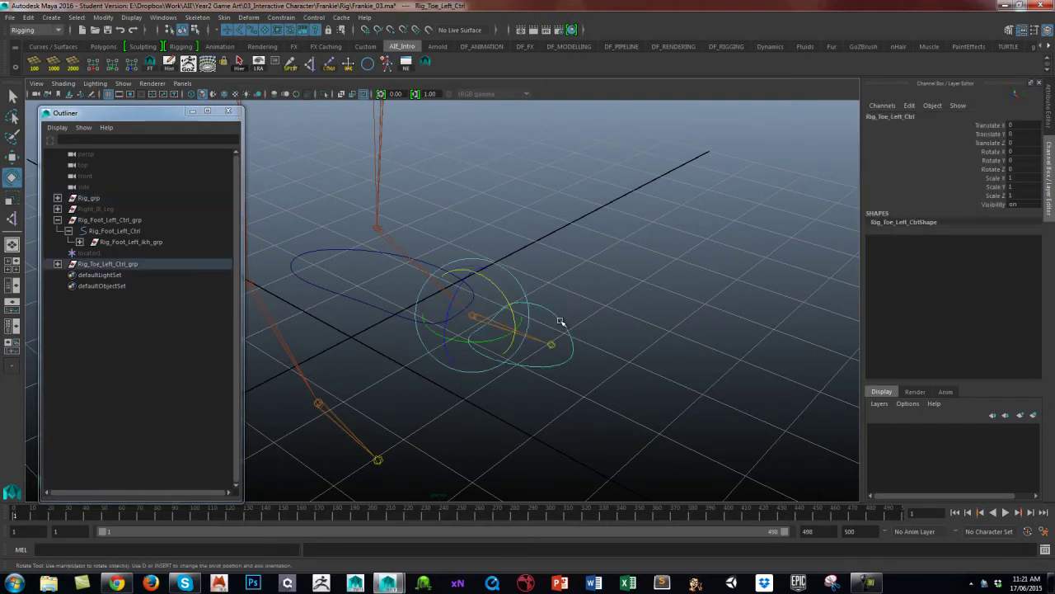
click(608, 288)
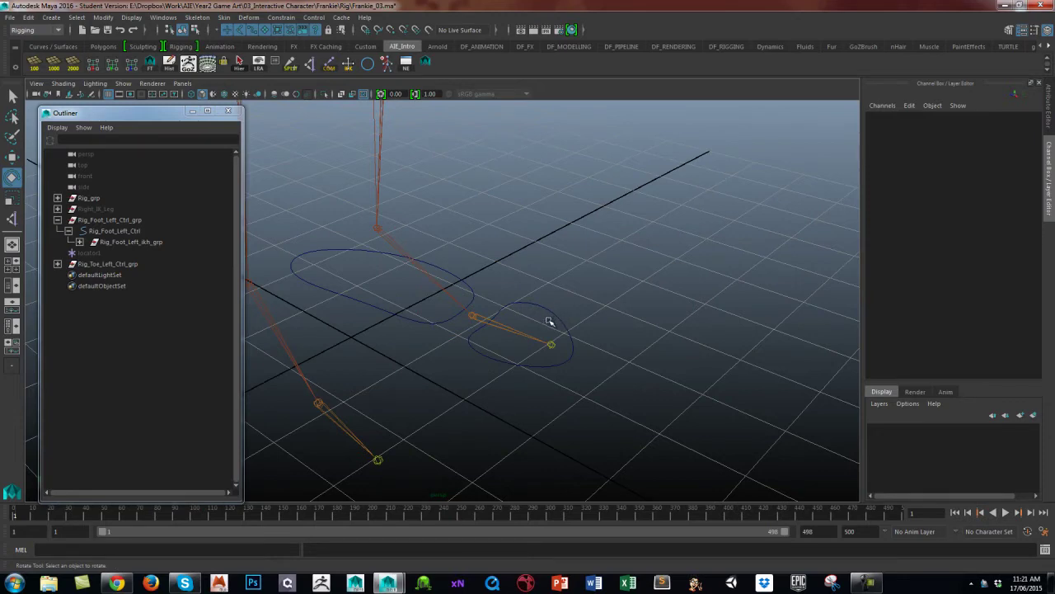
alt+drag(549, 322, 617, 271)
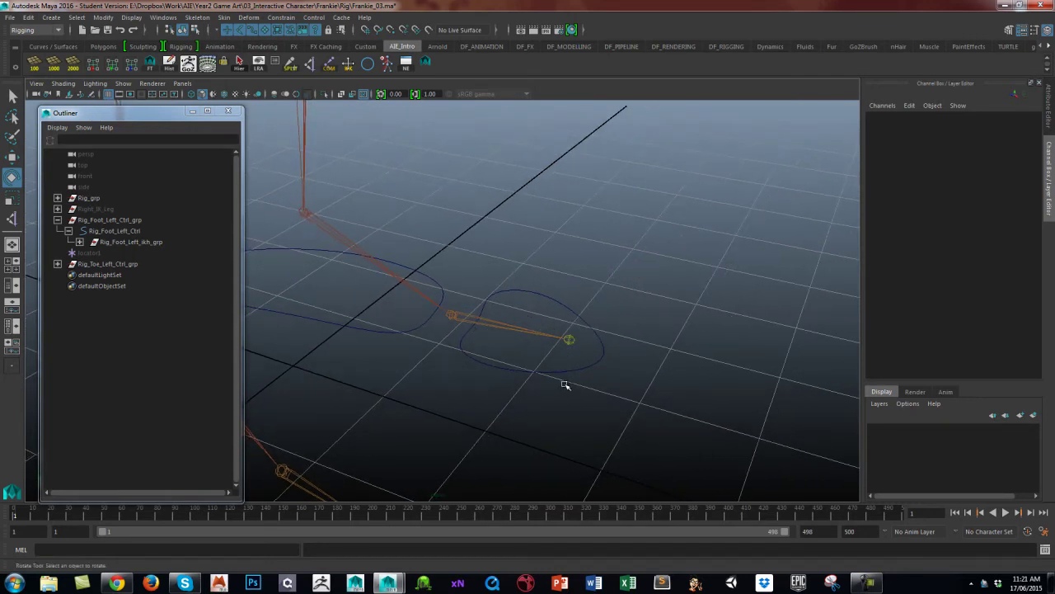
click(232, 112)
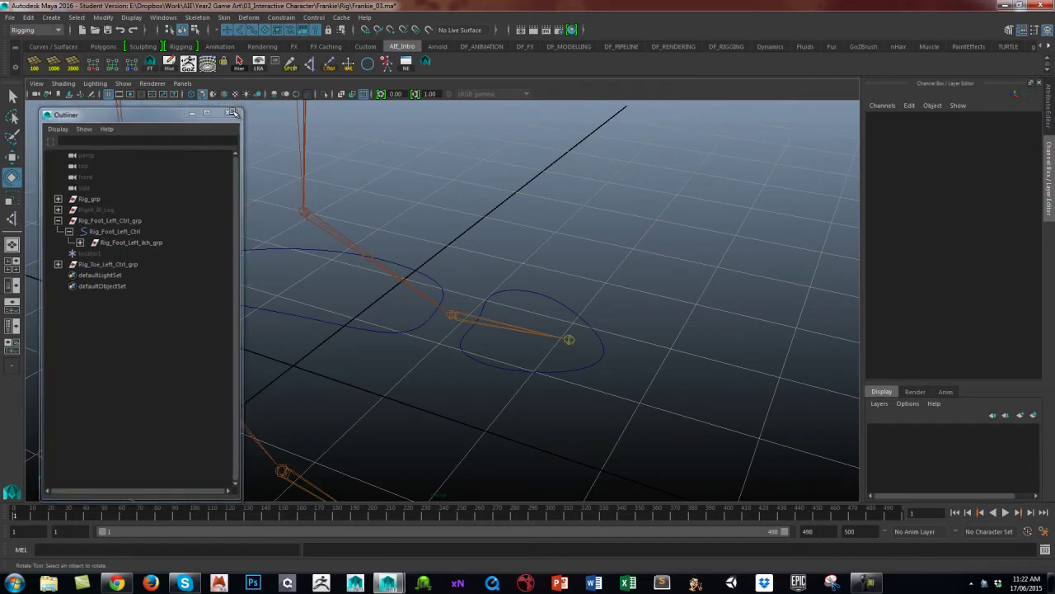
click(197, 17)
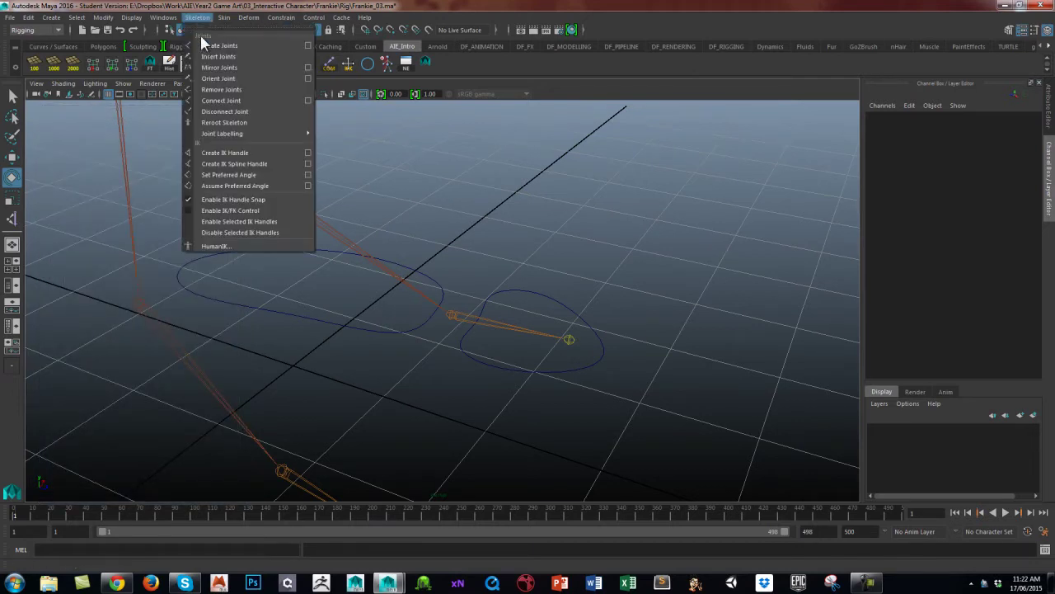
- Create a single-chain IK handle from Rig_Toe_Left_jnt to the toe end joint
click(309, 155)
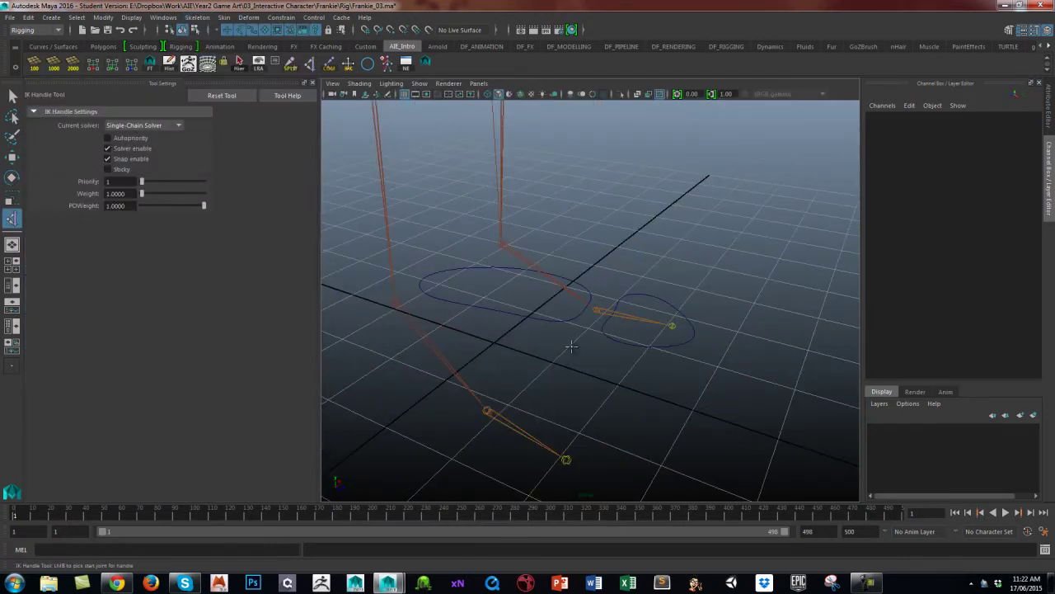
alt+drag(568, 344, 470, 319)
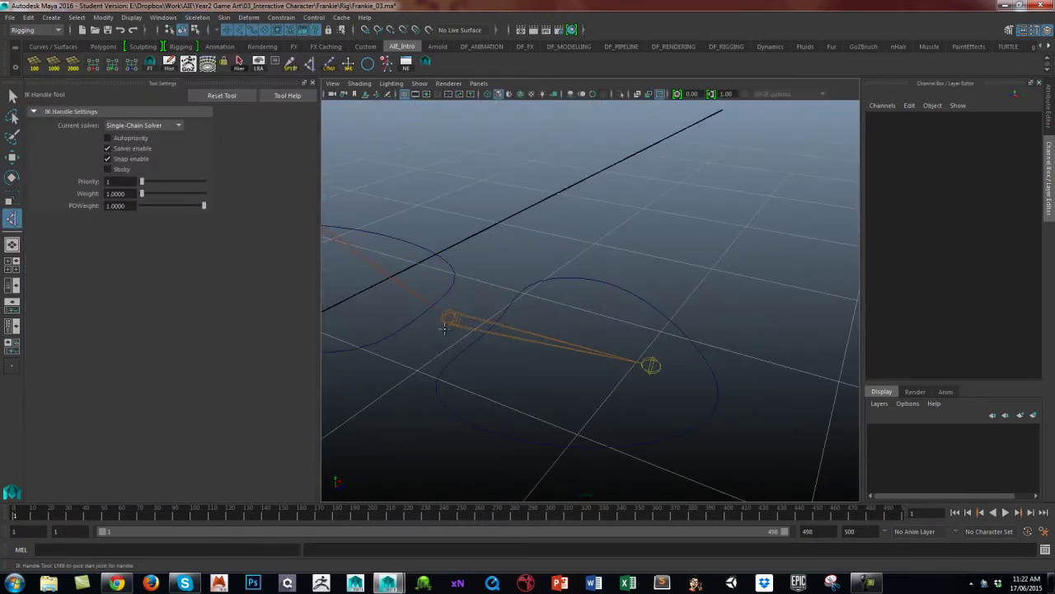
click(449, 321)
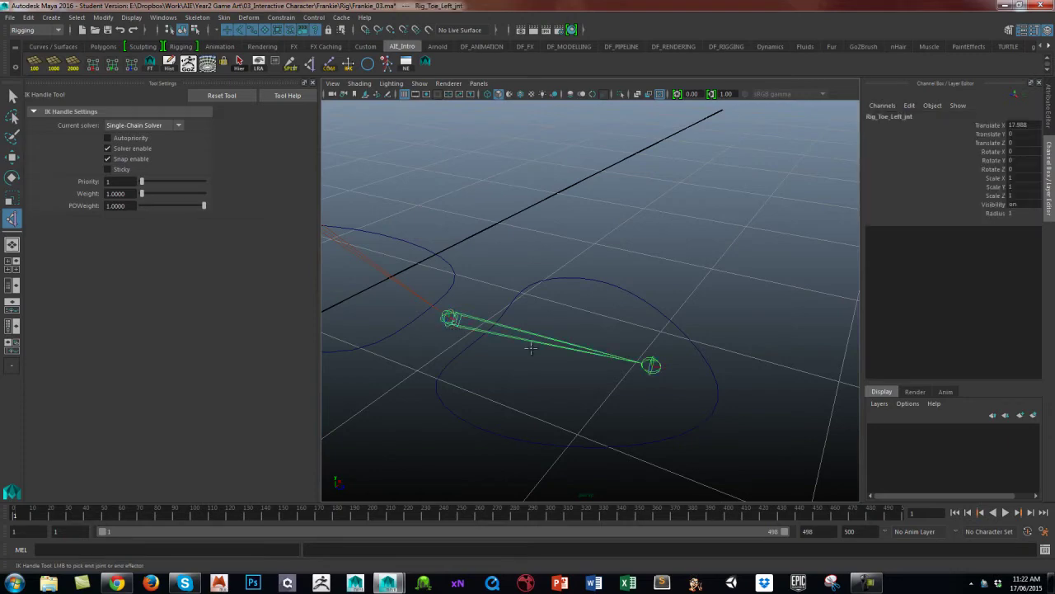
click(652, 367)
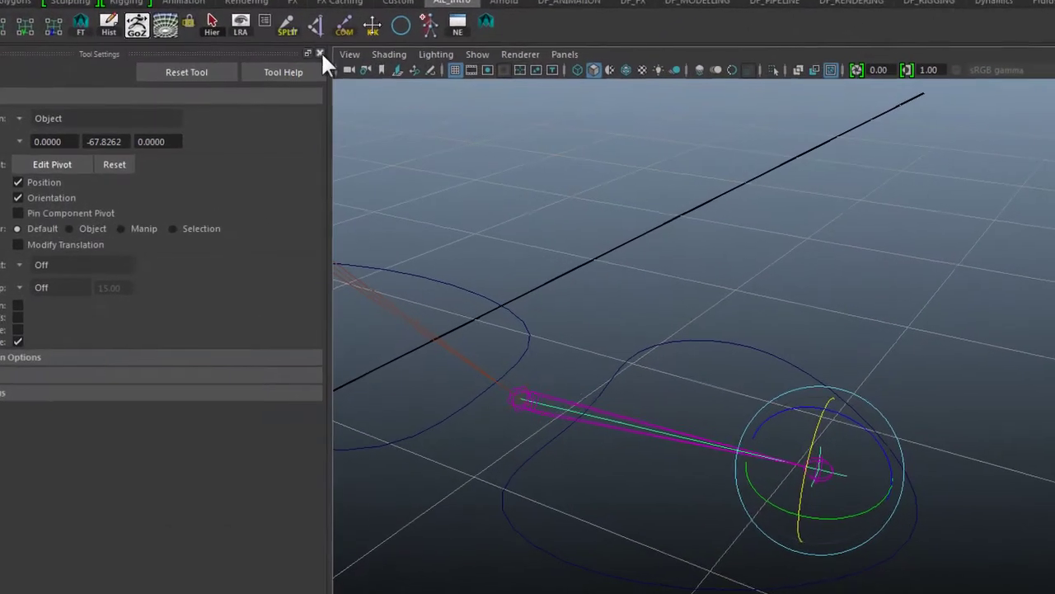
click(314, 76)
- Rename ikHandle1 to Rig_ToeEnd_Left_ikh in the Outliner and reselect the handle
key(shift+o)
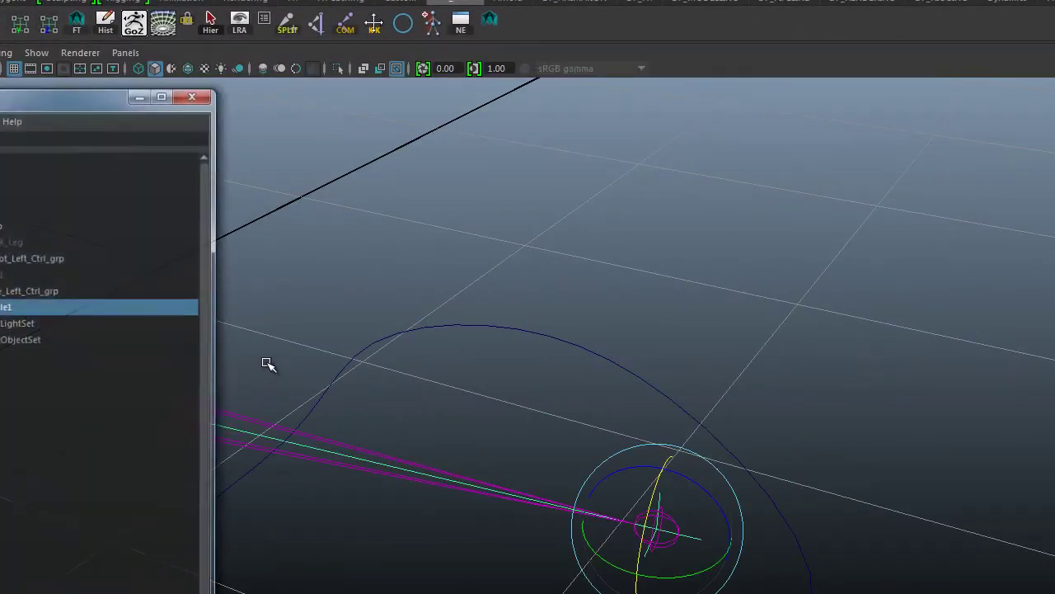
double_click(6, 307)
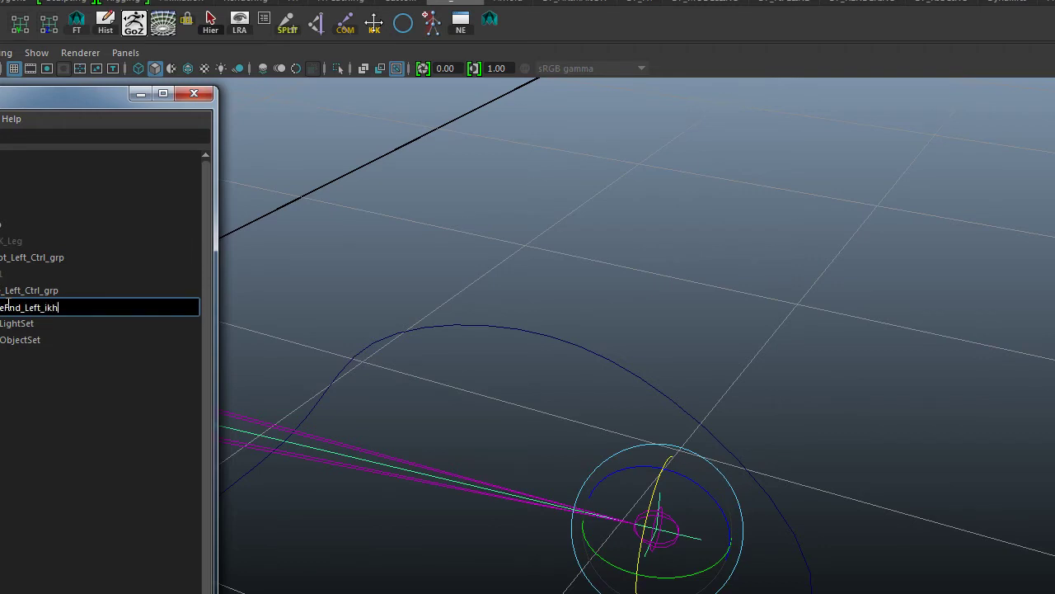
key(Return)
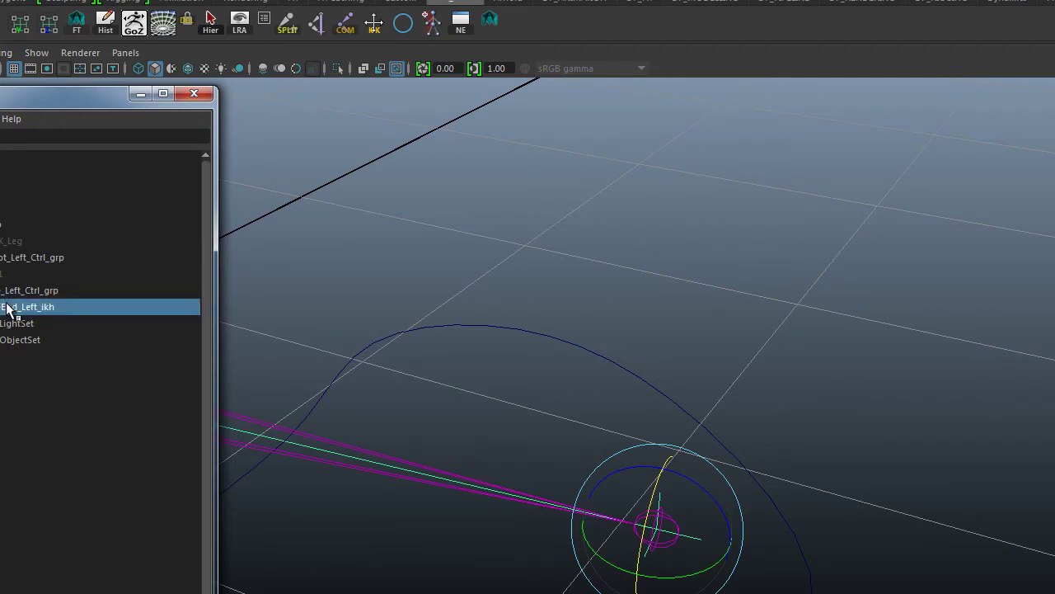
click(812, 404)
mouse_move(785, 437)
alt+mouse_down()
mouse_move(832, 365)
mouse_move(772, 436)
alt+mouse_up()
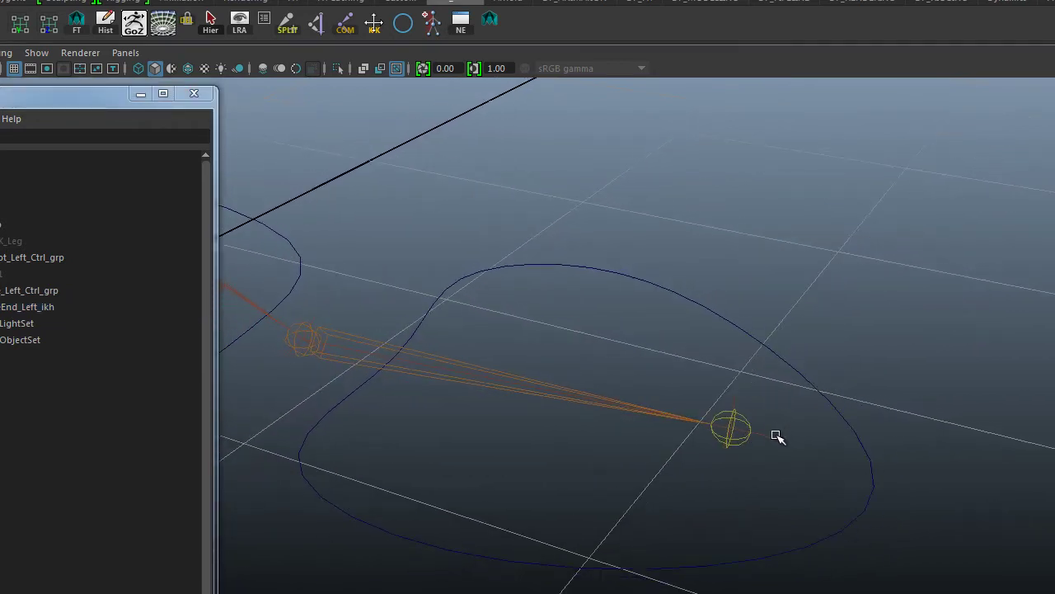
click(769, 438)
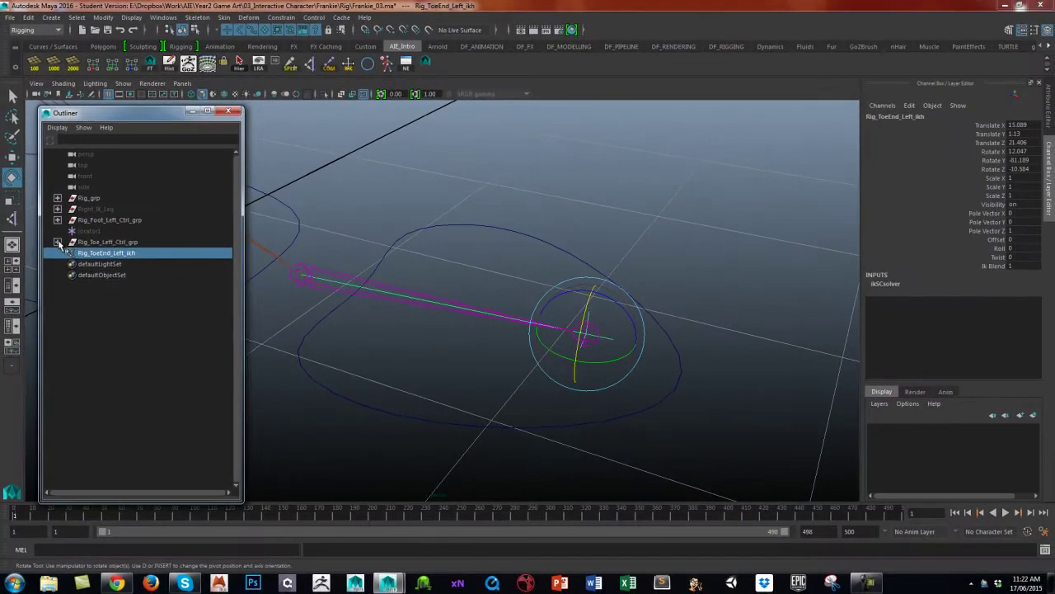
- In the Outliner, drop Rig_ToeEnd_Left_ikh onto Rig_Toe_Left_Ctrl so the toe control drives the IK
click(58, 242)
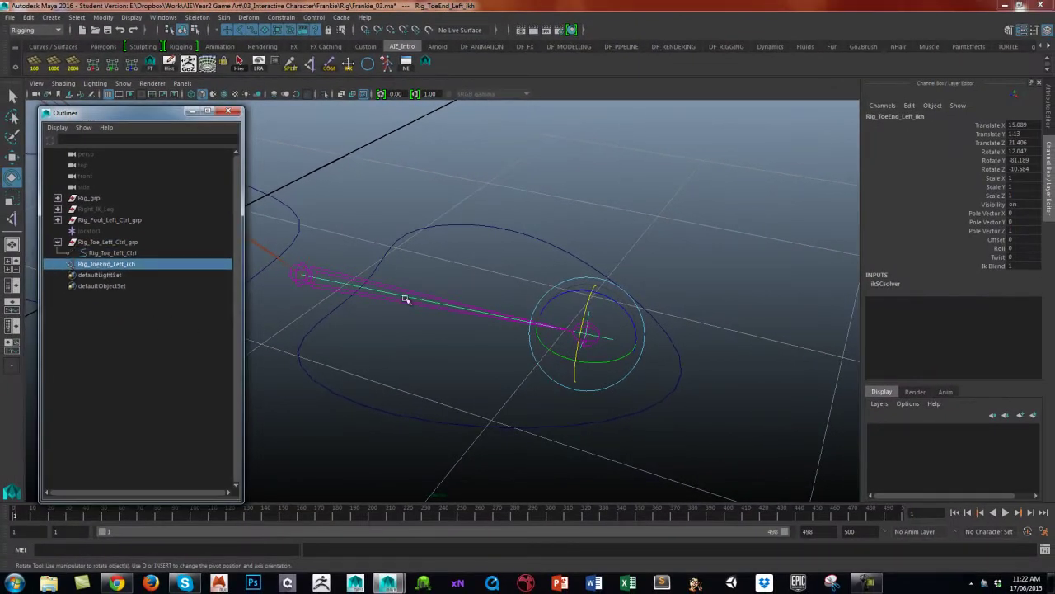
click(662, 264)
click(612, 342)
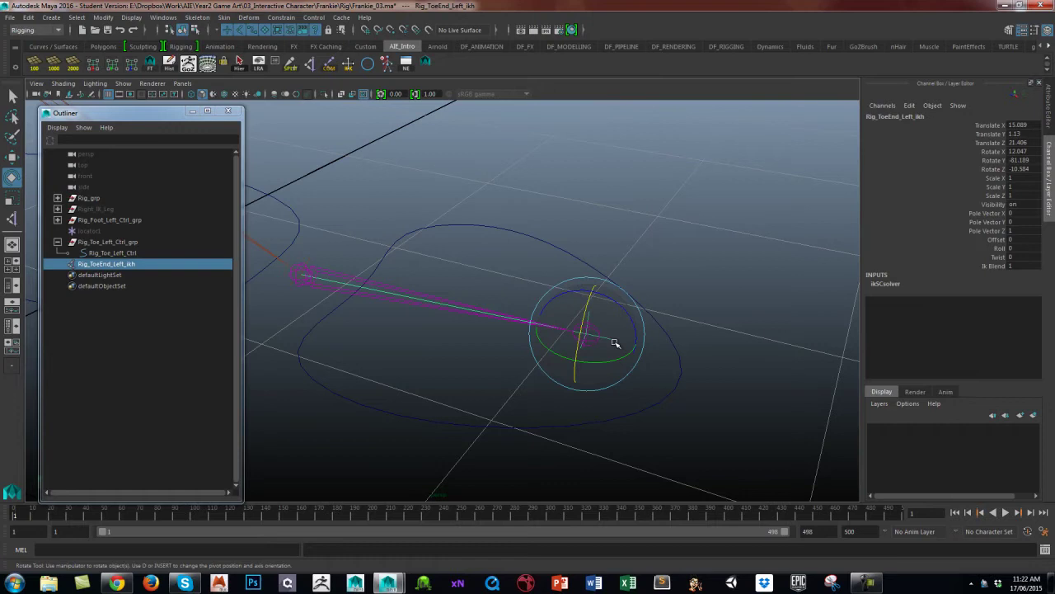
key(q)
shift+click(650, 319)
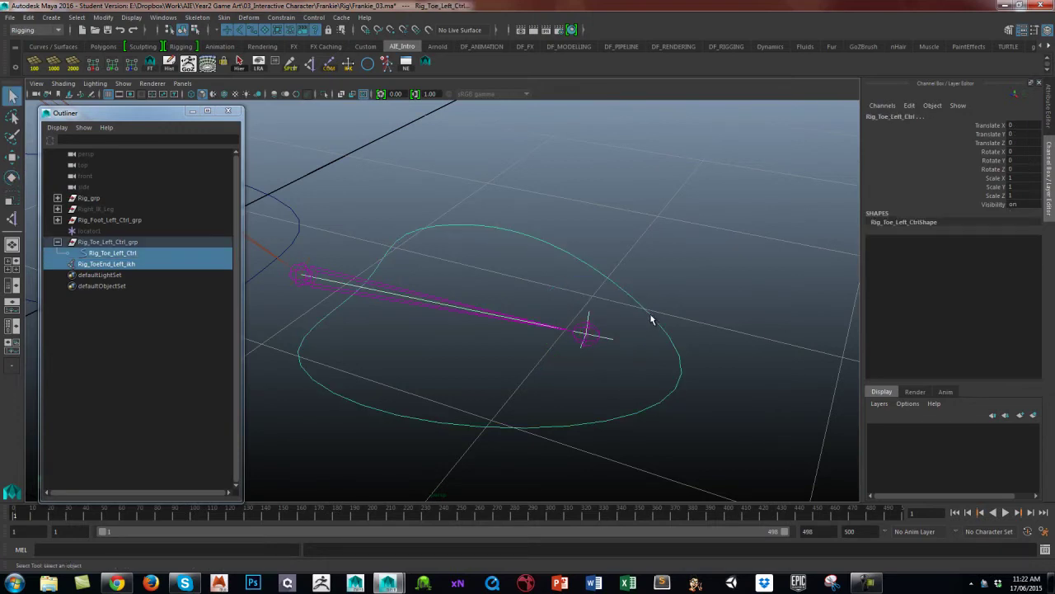
click(671, 247)
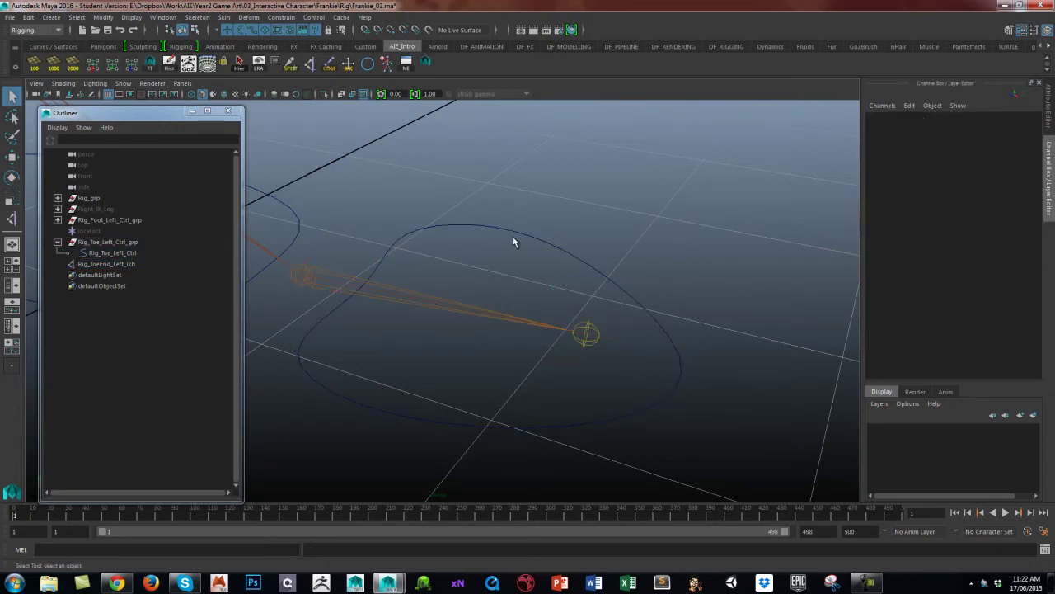
click(116, 264)
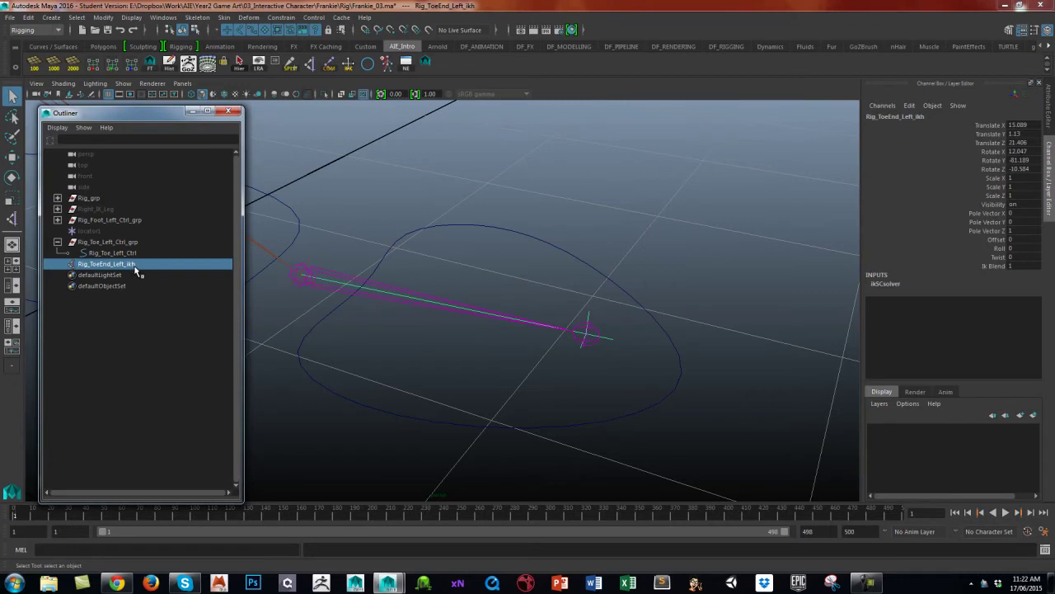
middle_drag(135, 270, 138, 258)
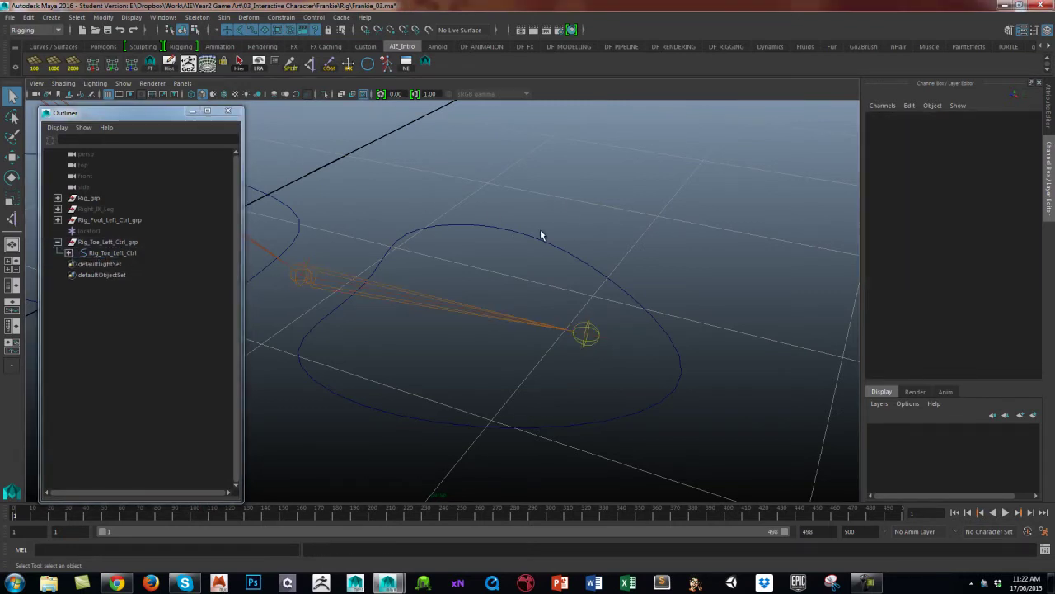
click(561, 239)
key(e)
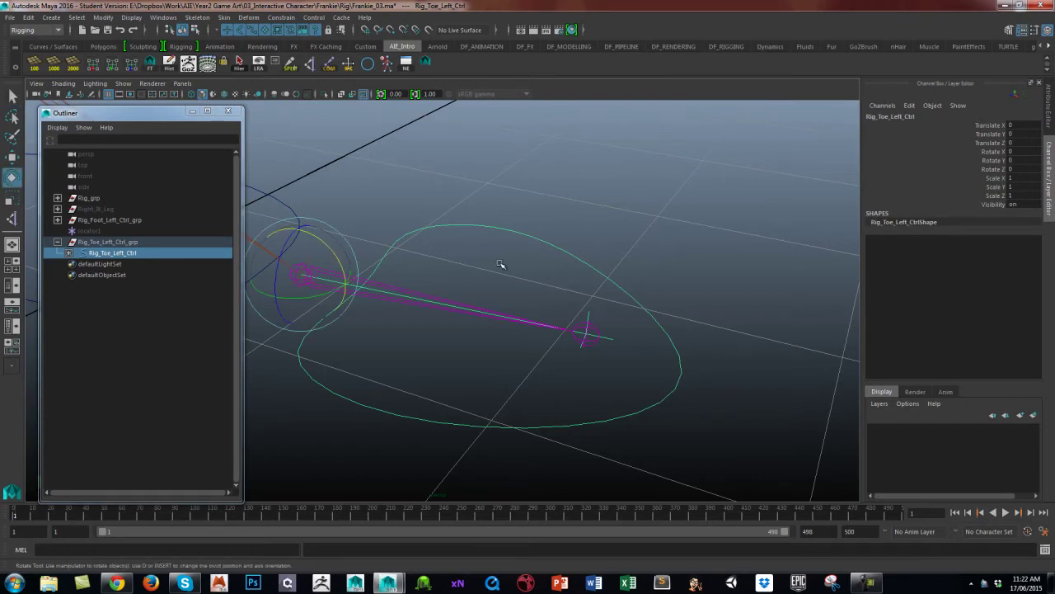
mouse_move(335, 250)
mouse_down()
mouse_move(321, 219)
mouse_move(339, 262)
mouse_move(329, 238)
mouse_up()
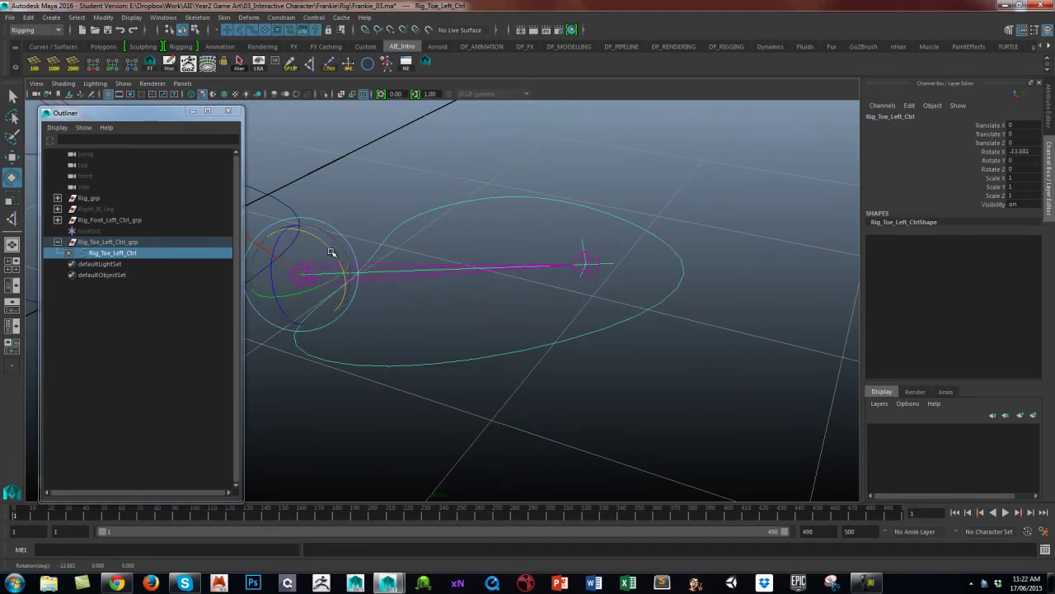
key(ctrl+z)
alt+right_drag(690, 304, 561, 289)
alt+drag(560, 289, 601, 272)
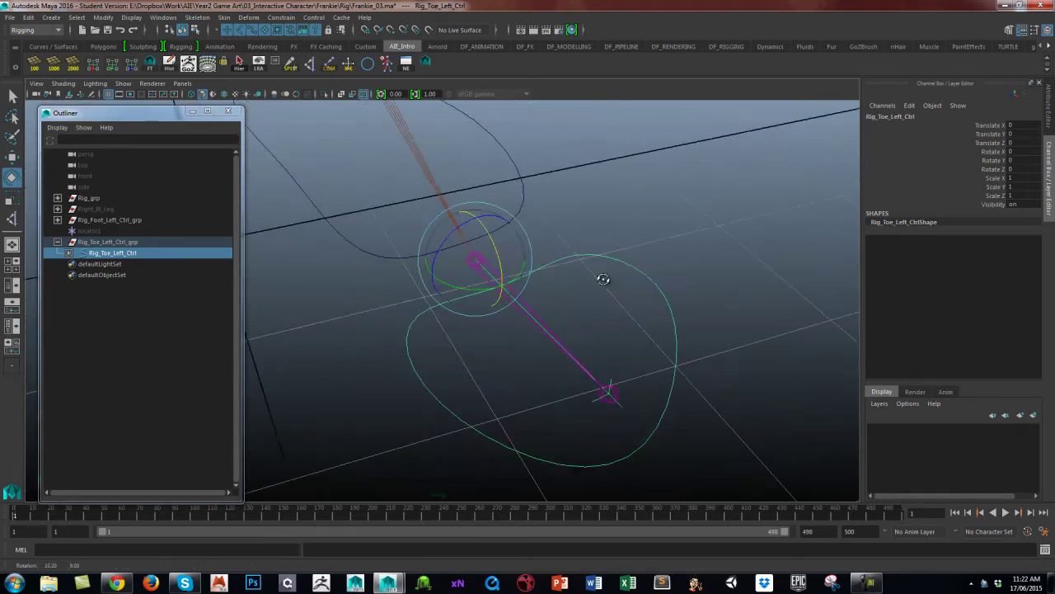
alt+right_drag(601, 273, 546, 292)
click(648, 276)
alt+drag(648, 275, 593, 305)
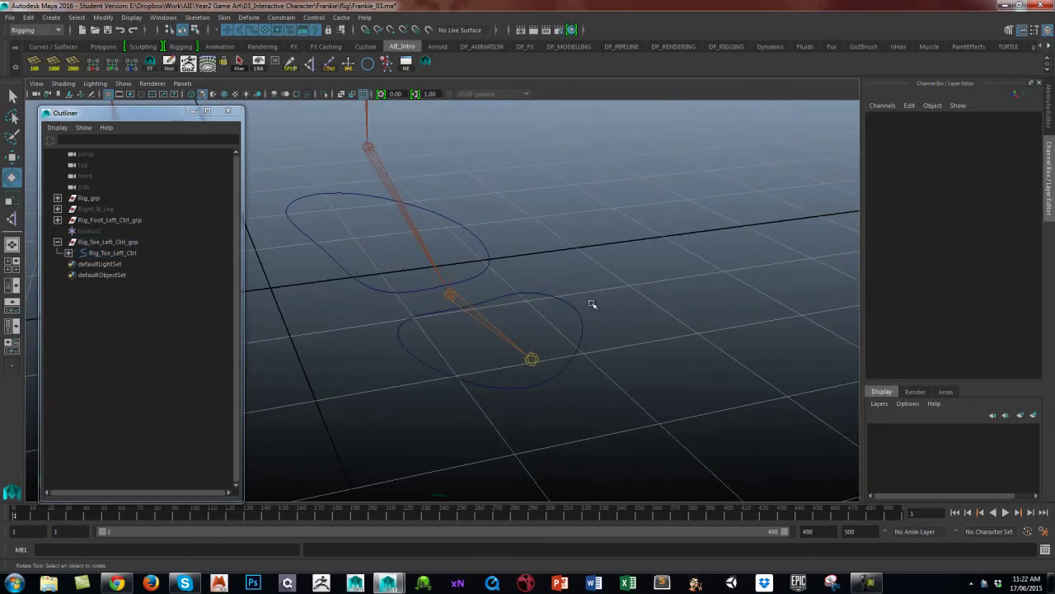
click(580, 319)
drag(424, 269, 425, 275)
key(ctrl+z)
key(ctrl+z)
key(ctrl+z)
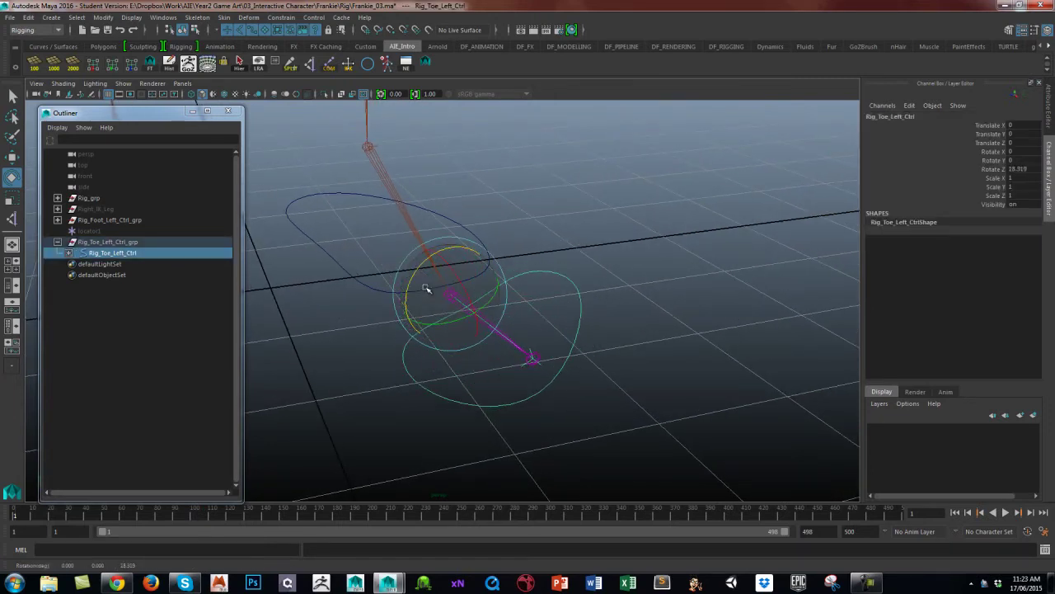
alt+drag(602, 258, 586, 291)
click(606, 303)
alt+drag(627, 355, 566, 347)
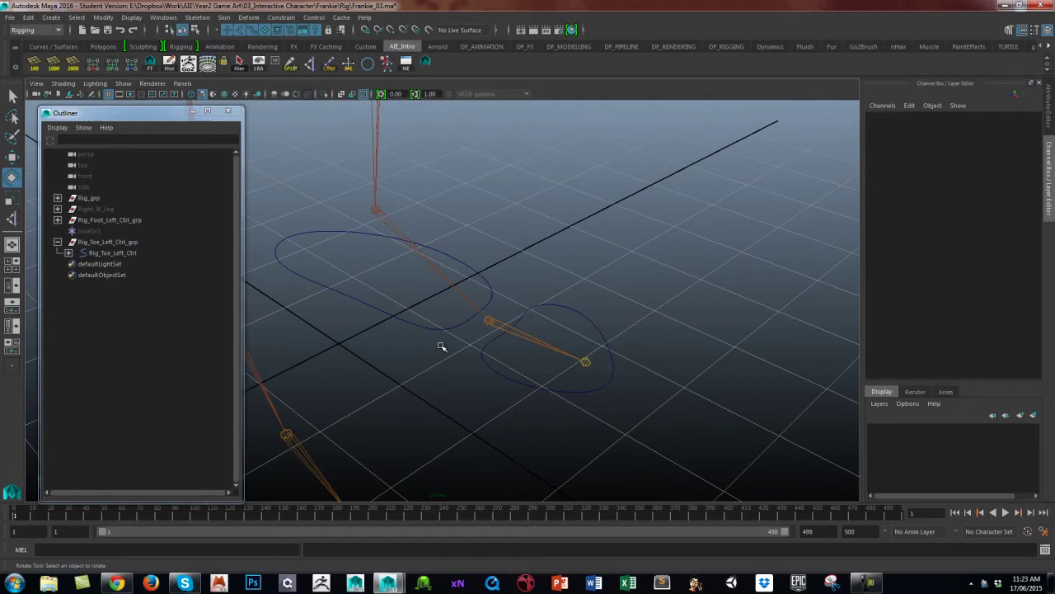
alt+drag(441, 346, 481, 353)
click(494, 345)
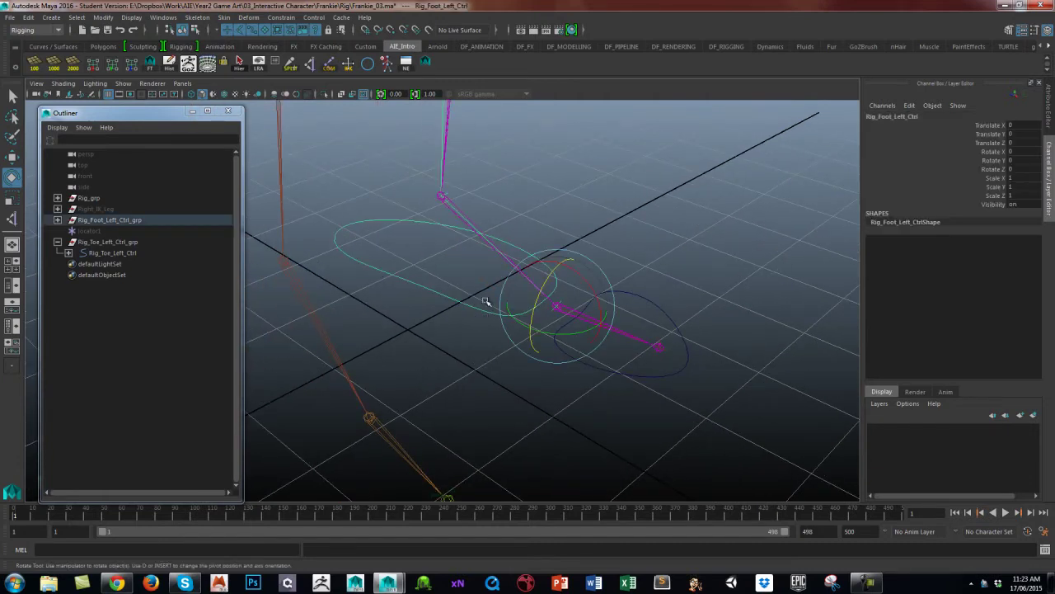
key(w)
drag(558, 261, 560, 202)
alt+drag(501, 339, 438, 354)
key(ctrl+z)
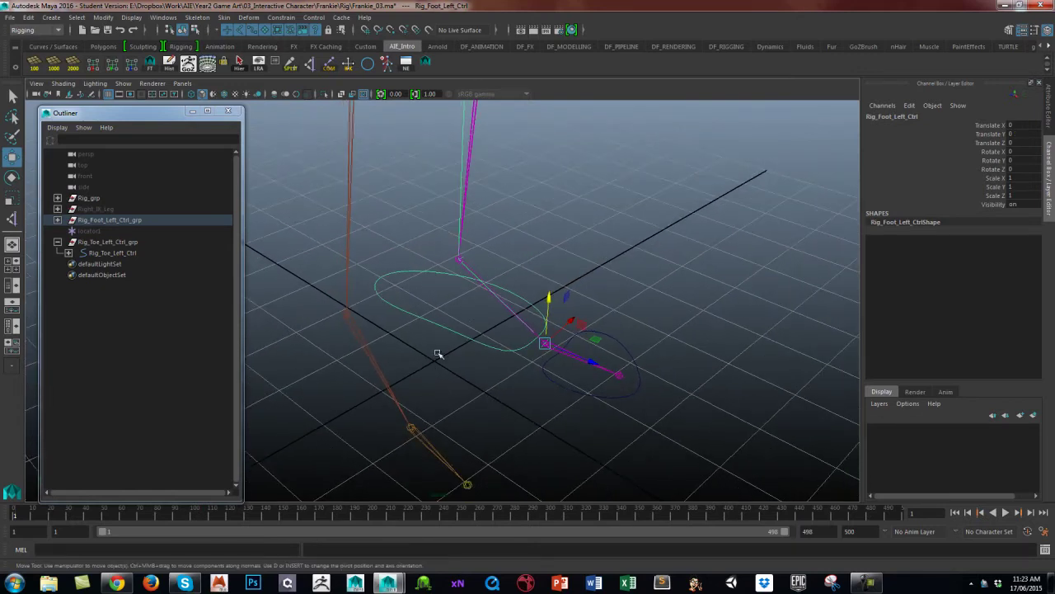
click(545, 401)
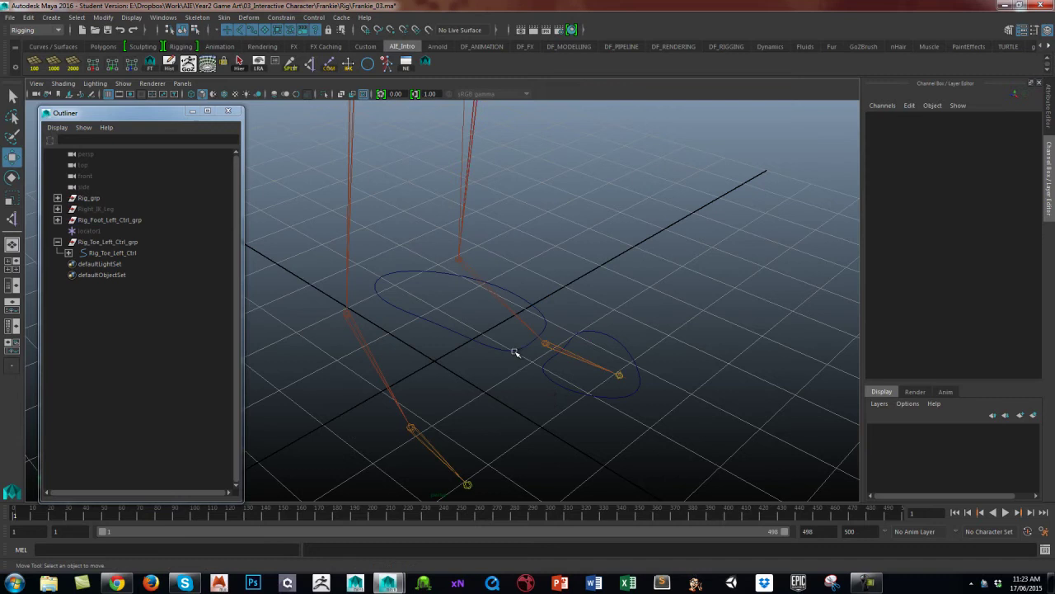
click(514, 347)
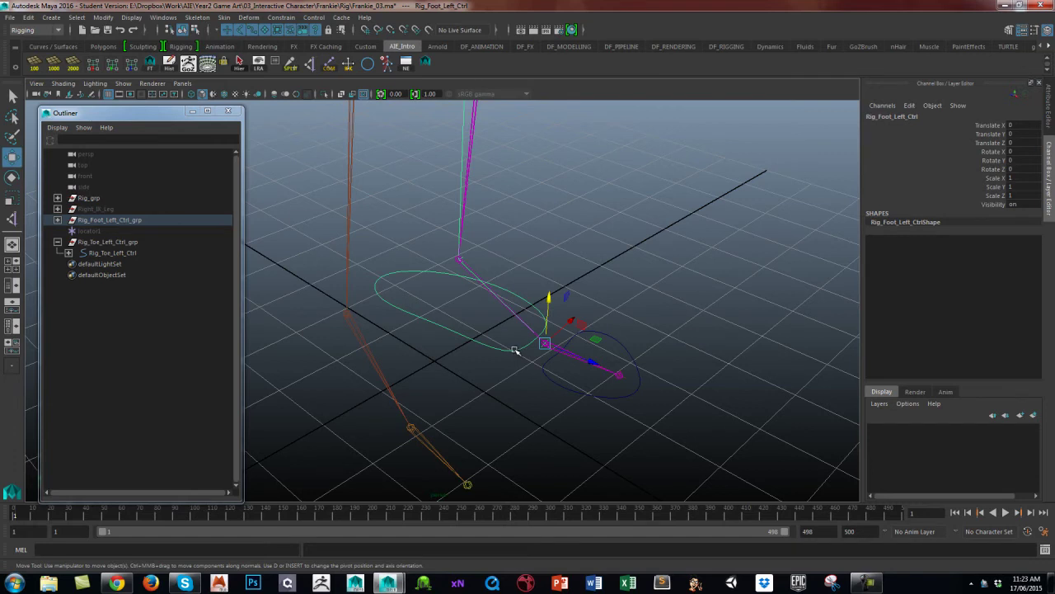
click(553, 382)
click(513, 359)
click(524, 369)
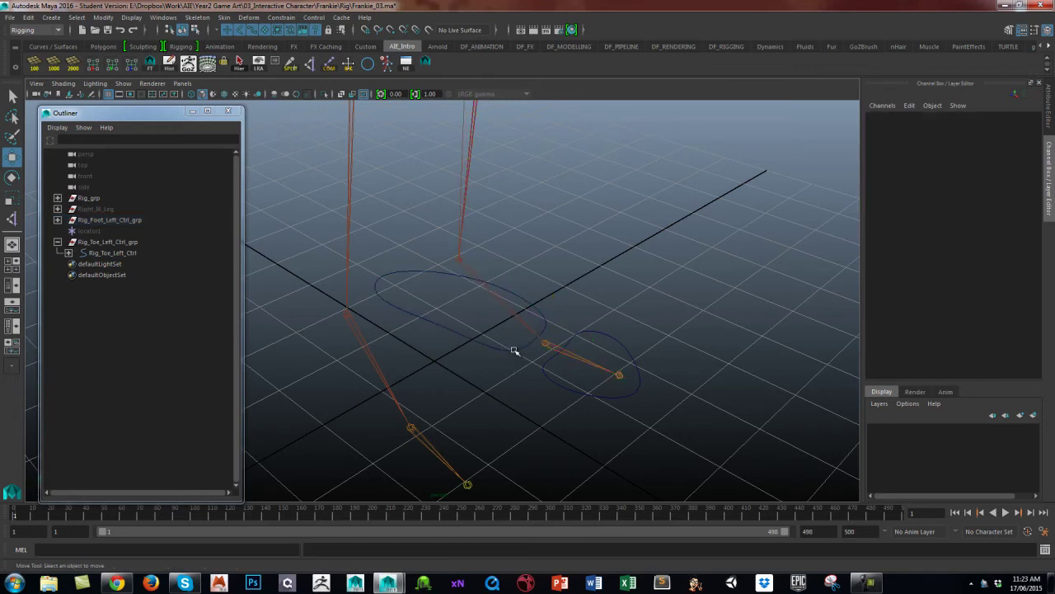
- Parent-constrain Rig_Toe_Left_Ctrl_grp to Rig_Foot_Left_Ctrl with Maintain offset enabled
click(57, 241)
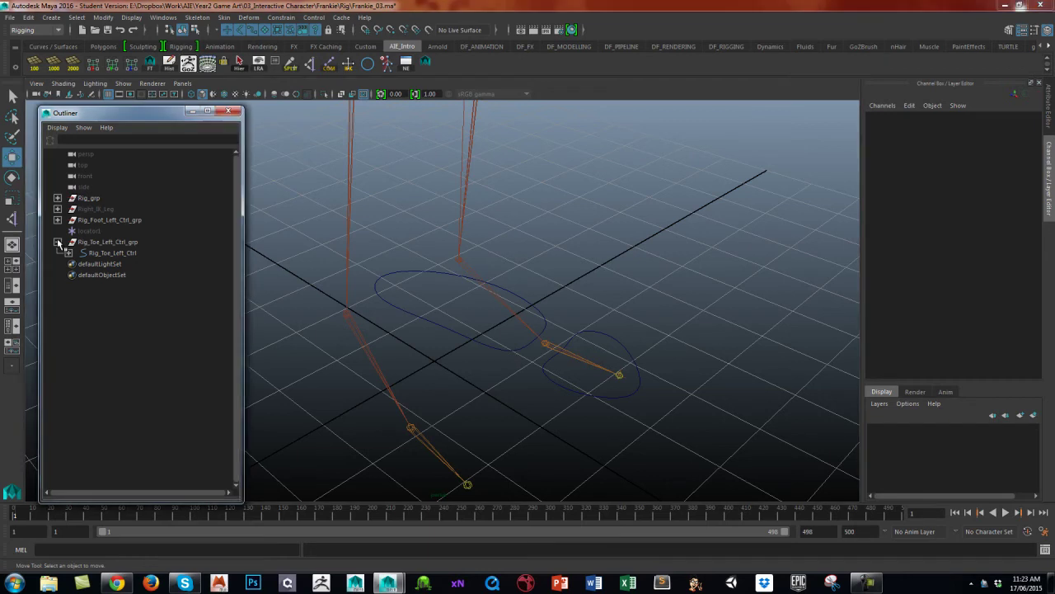
click(493, 349)
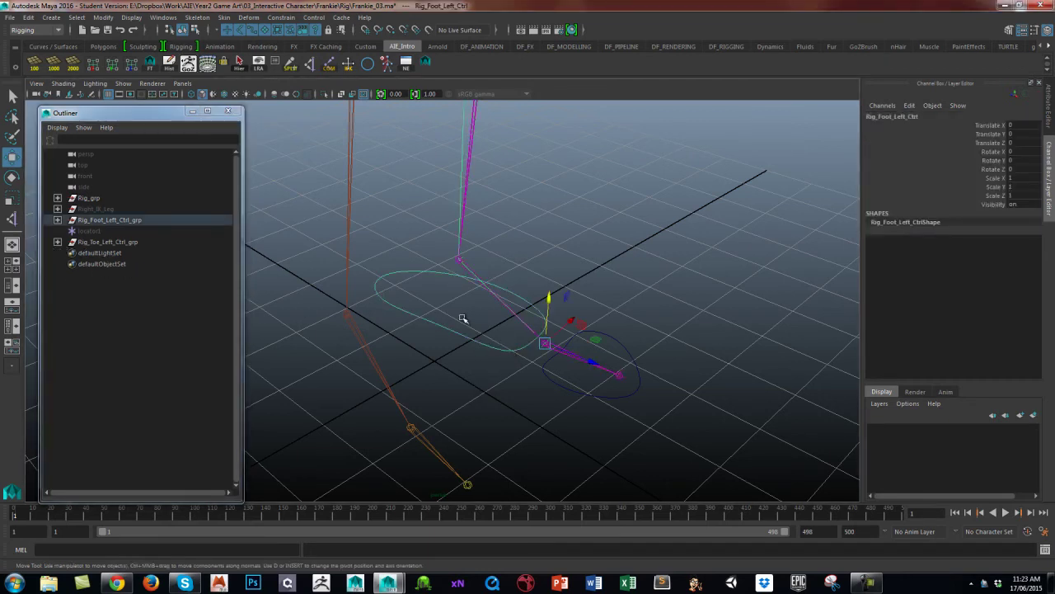
click(124, 241)
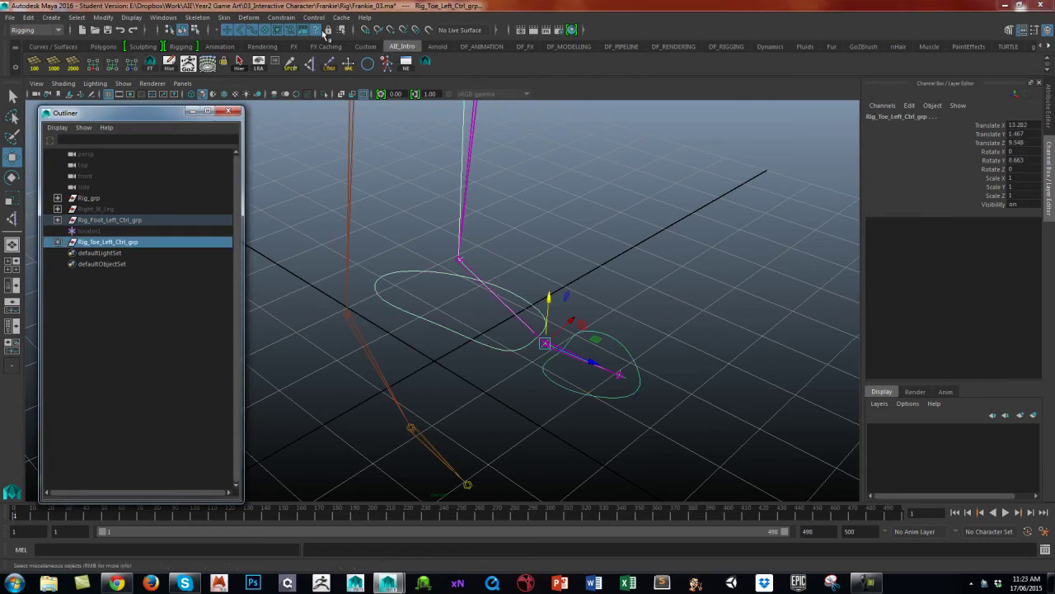
click(284, 19)
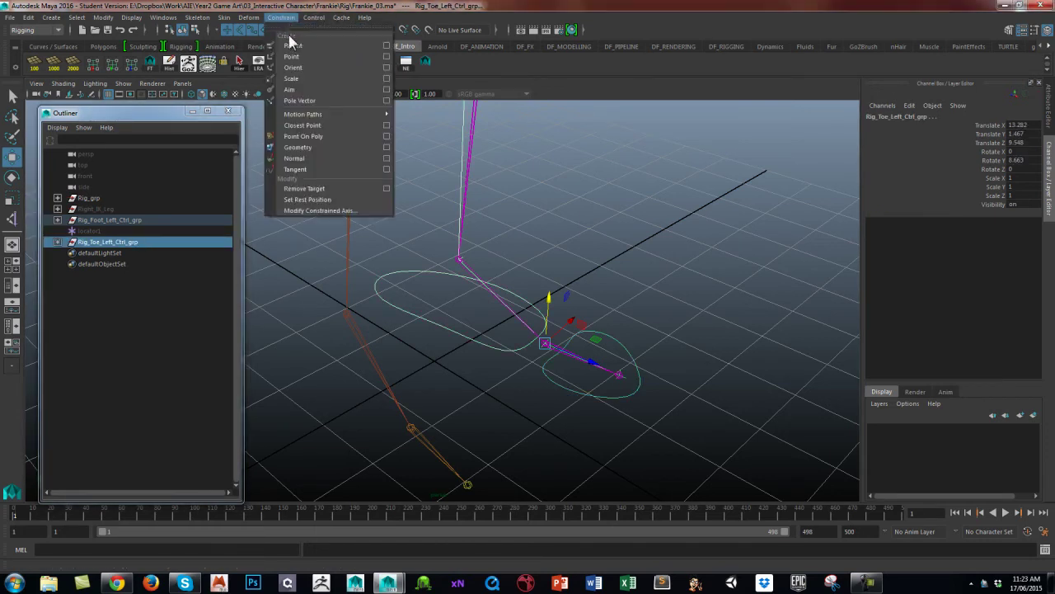
click(376, 45)
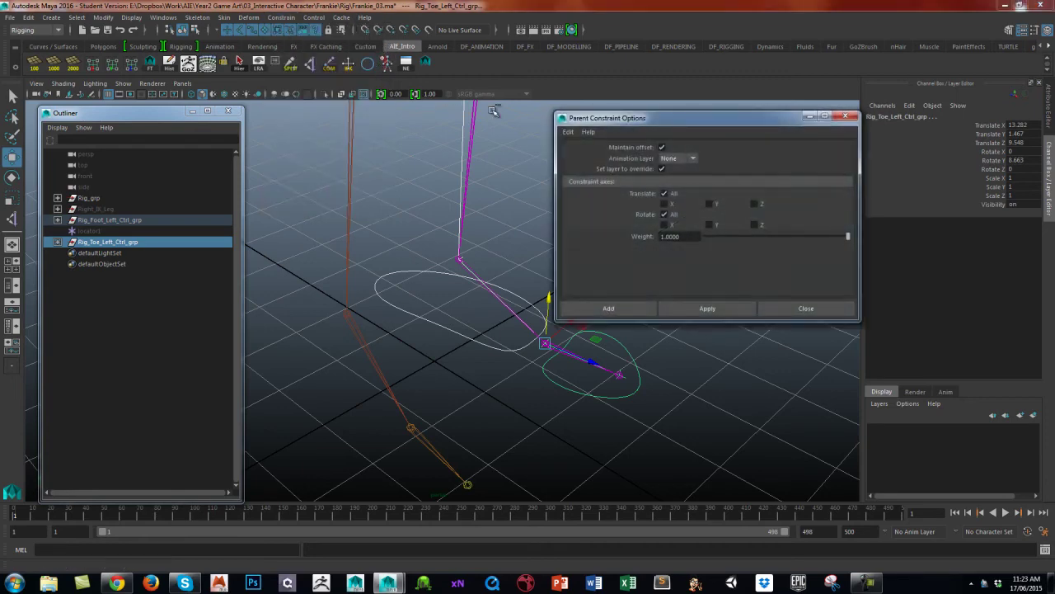
click(697, 312)
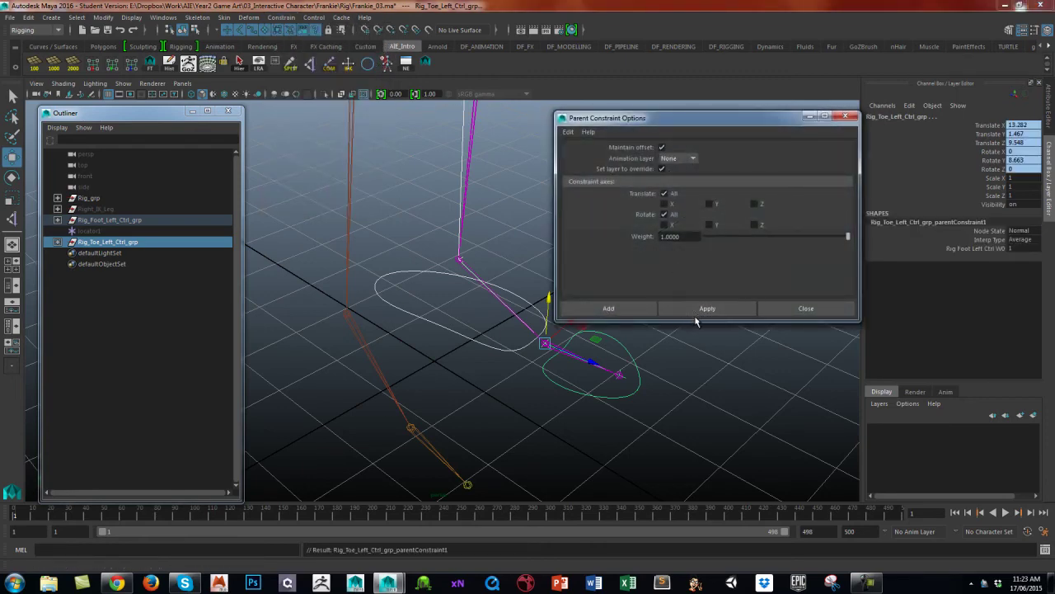
click(782, 312)
click(487, 341)
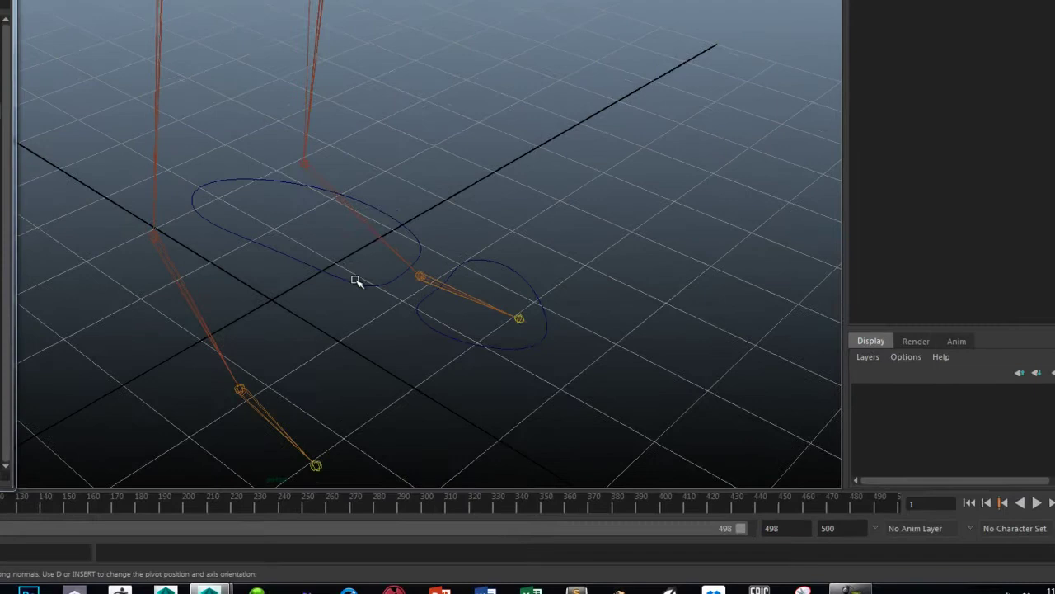
click(494, 349)
drag(368, 175, 407, 79)
key(e)
click(503, 145)
click(467, 189)
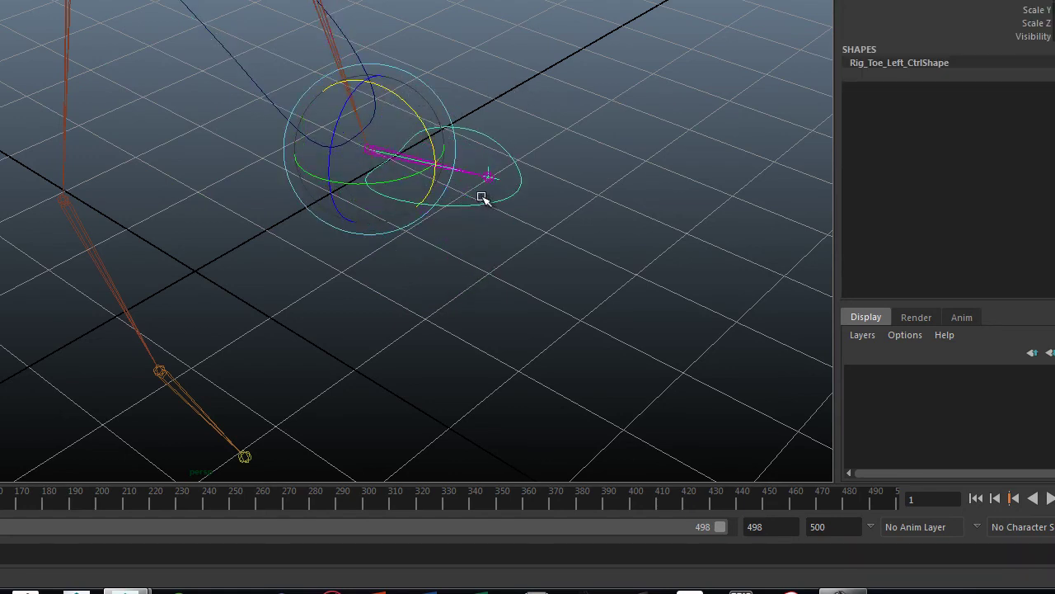
key(ctrl+z)
key(ctrl+z)
key(ctrl+z)
key(ctrl+z)
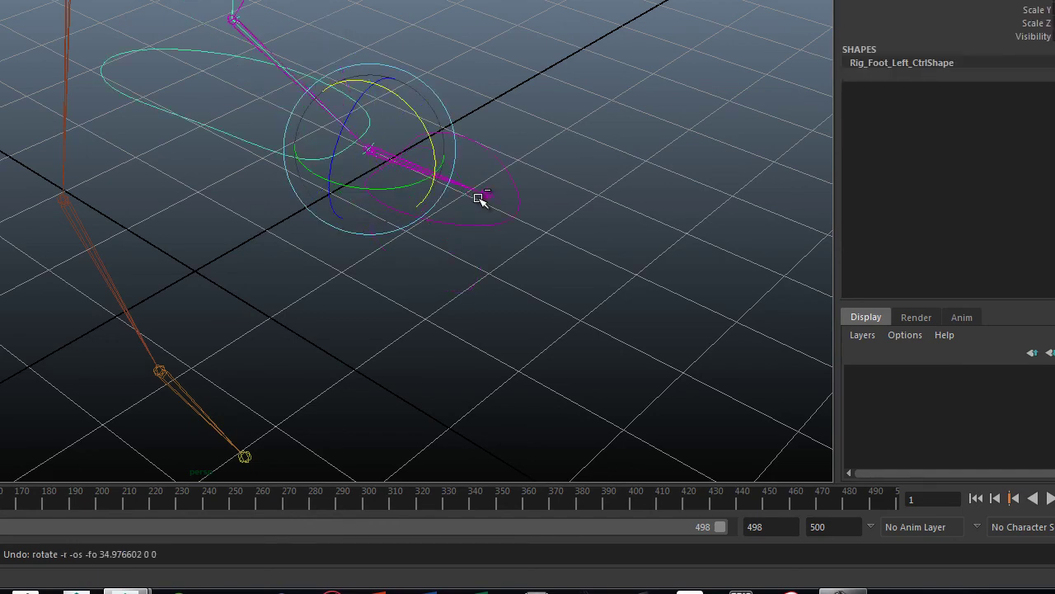
key(ctrl+z)
alt+drag(527, 132, 435, 47)
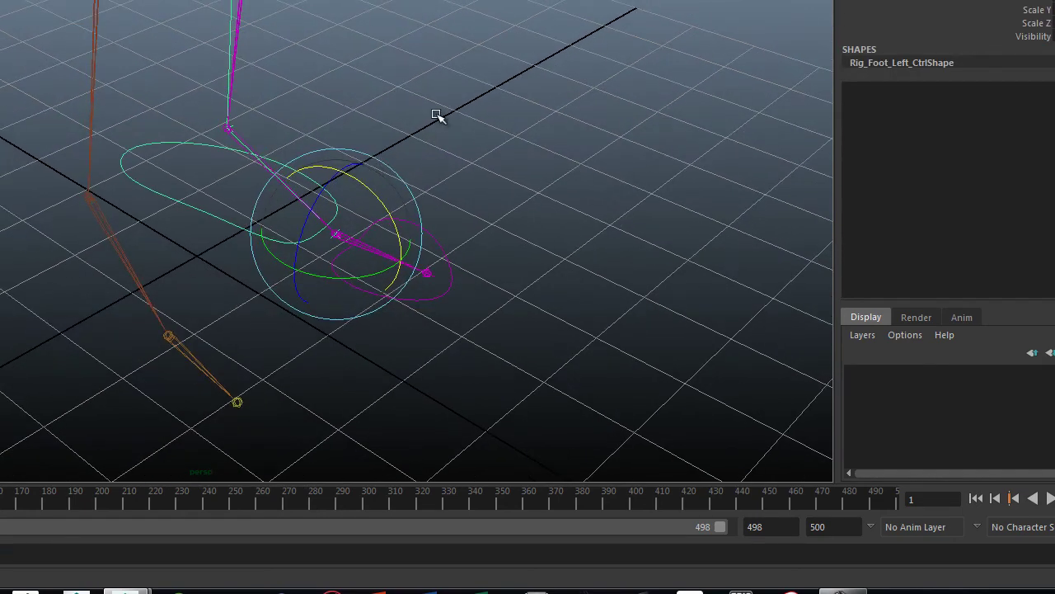
click(482, 64)
alt+drag(469, 85, 459, 160)
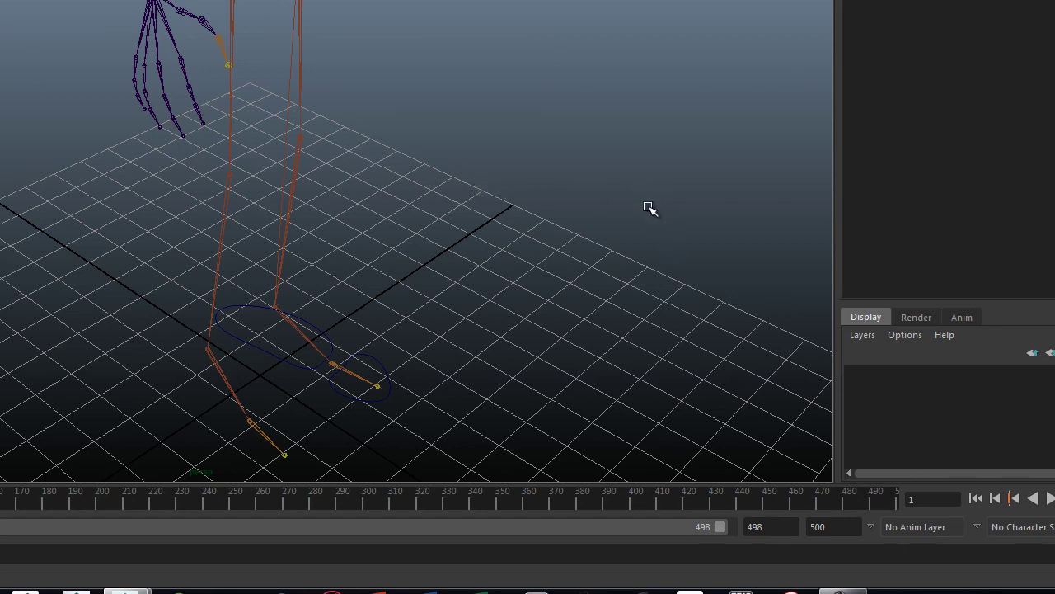
alt+right_drag(593, 250, 370, 252)
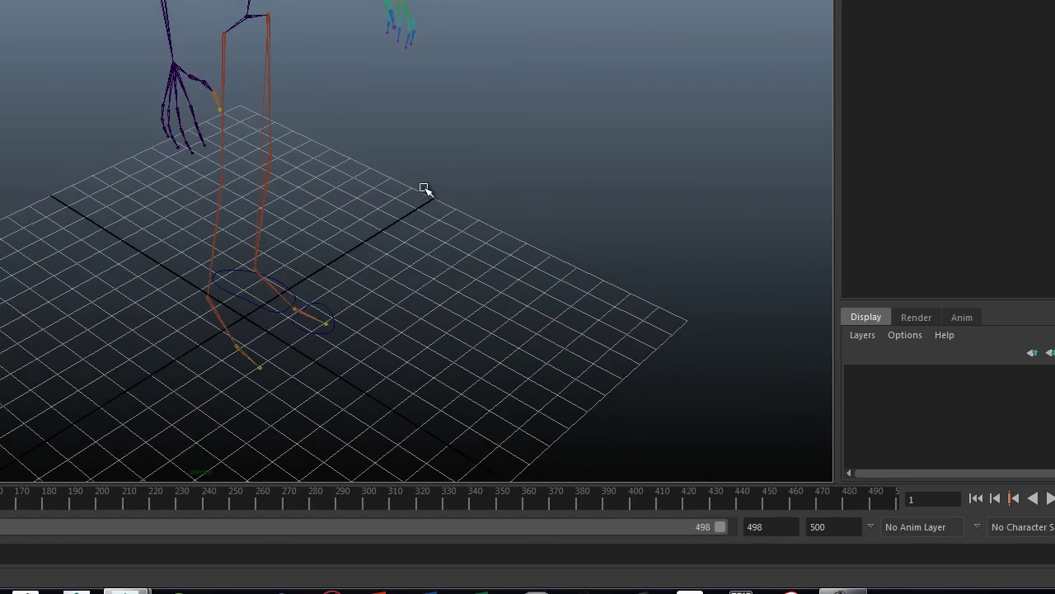